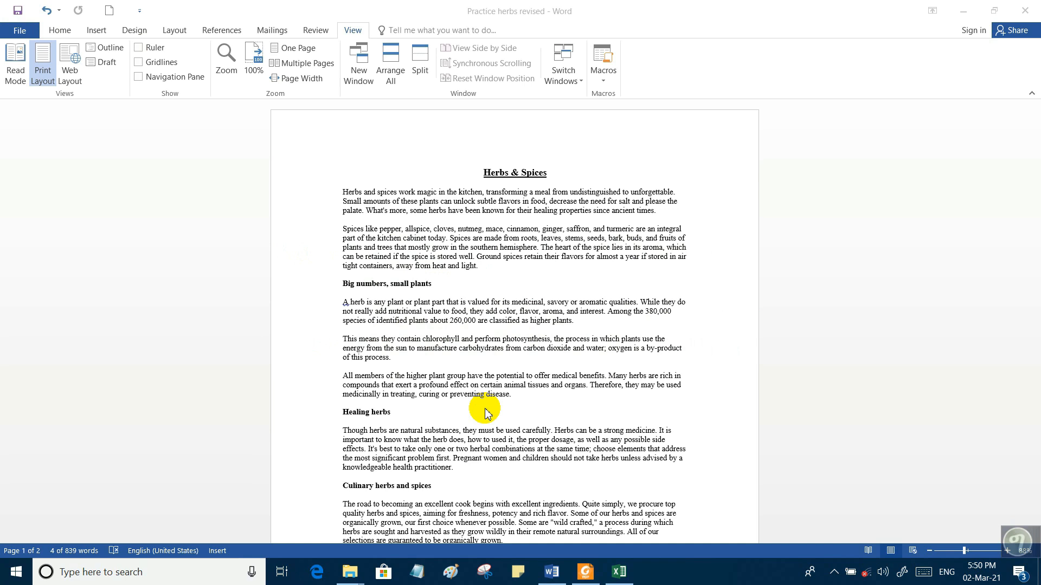
Read through the two-page Herbs & Spices document from beginning to end and return to its start
click(486, 413)
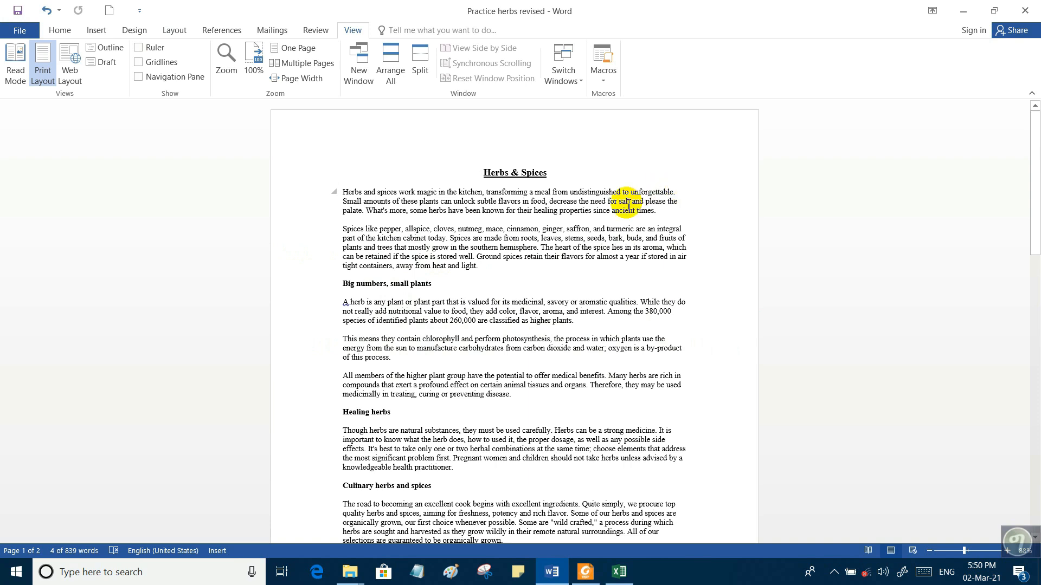
scroll(486, 280, down, 5)
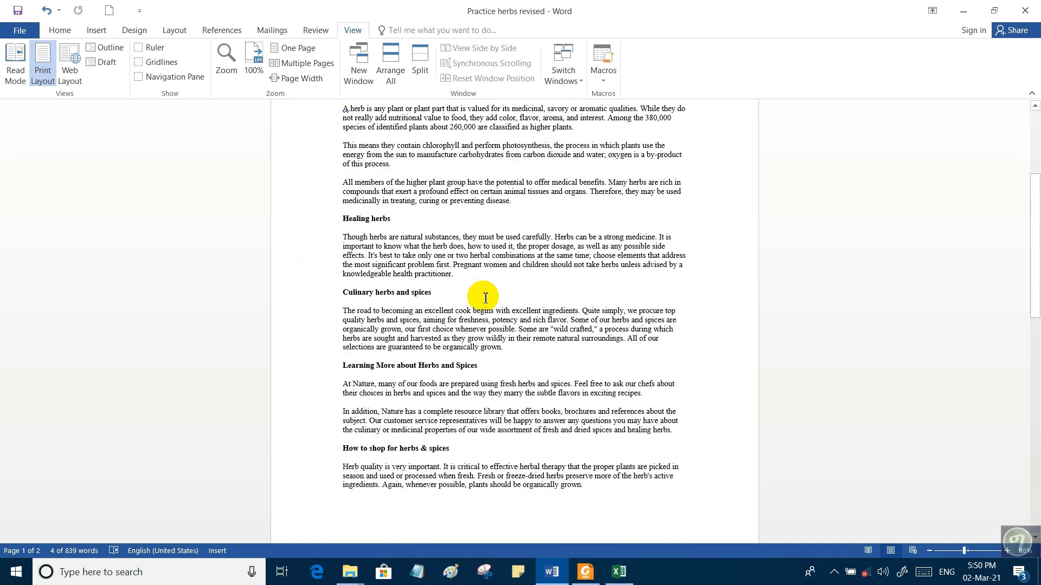
scroll(486, 298, down, 5)
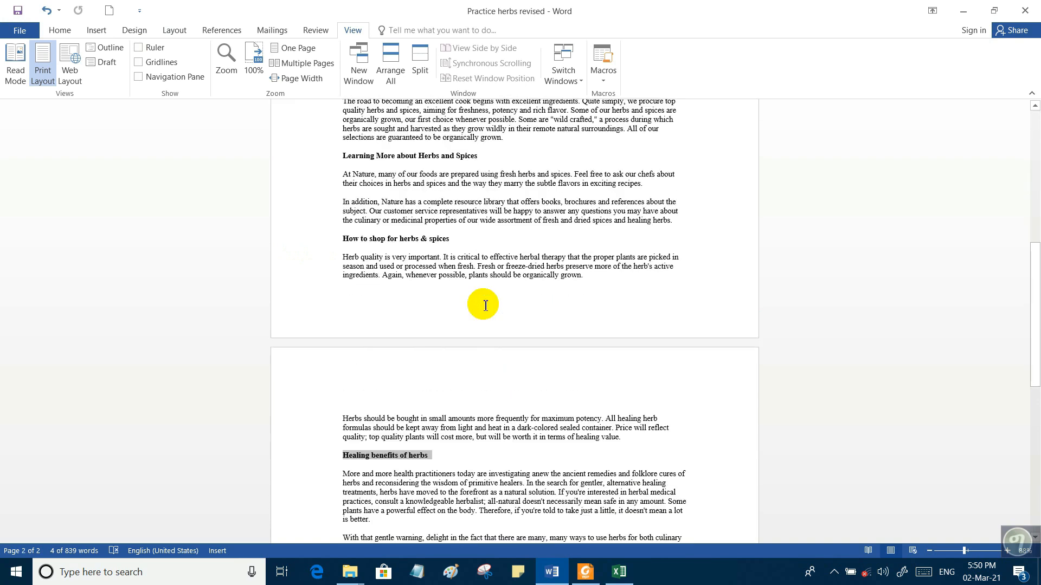
scroll(485, 305, down, 4)
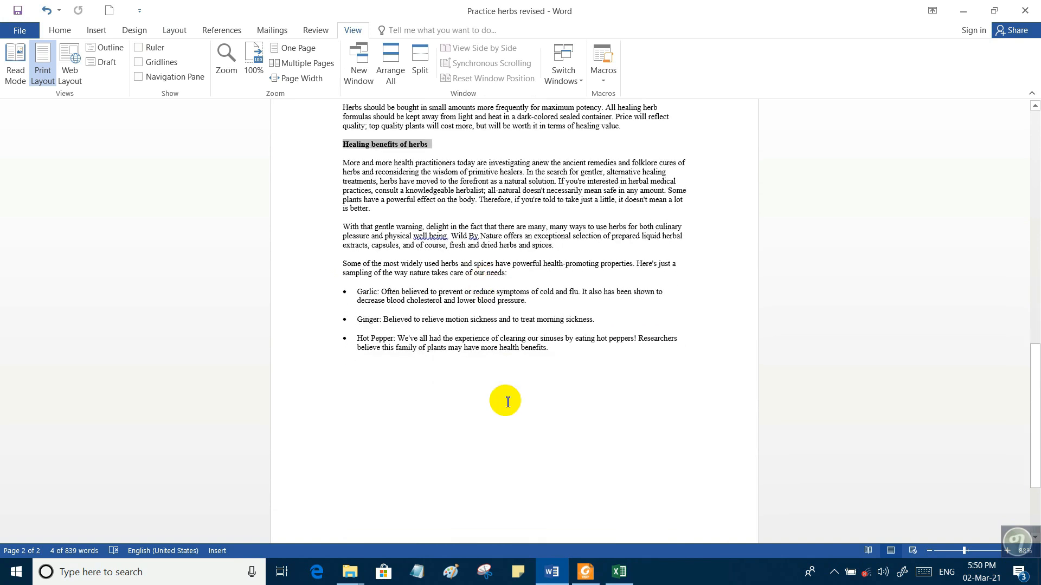
scroll(488, 321, down, 2)
scroll(487, 321, up, 5)
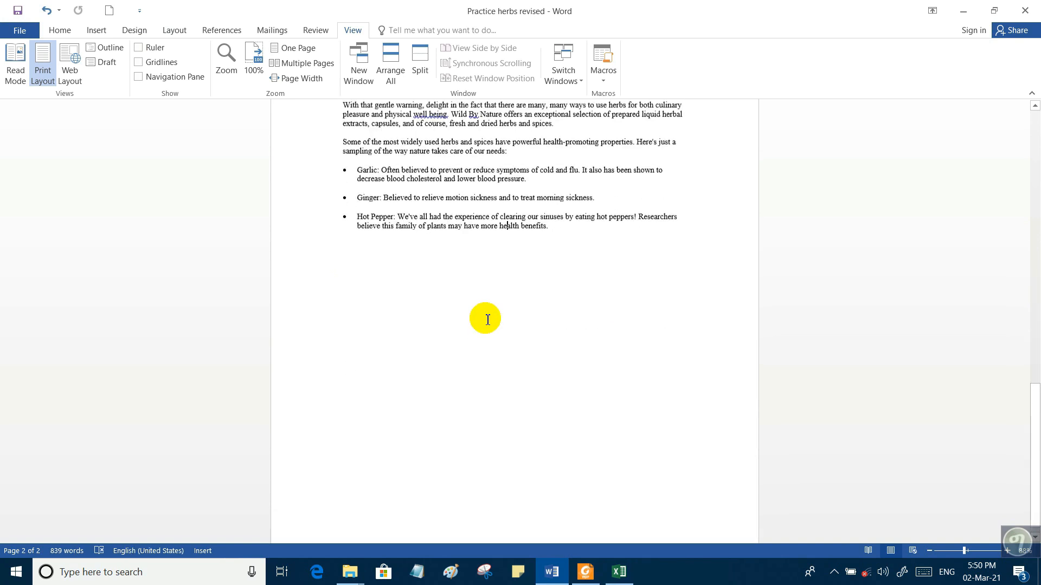
scroll(487, 320, up, 8)
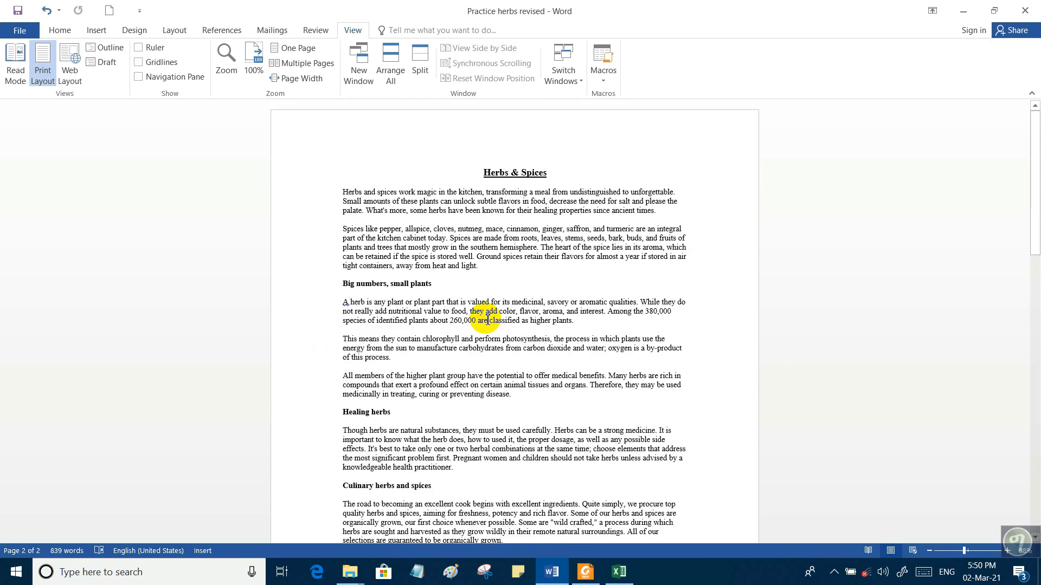
Show the Navigation Pane, look at its Pages and Results views, and set it to list the document's headings
click(349, 31)
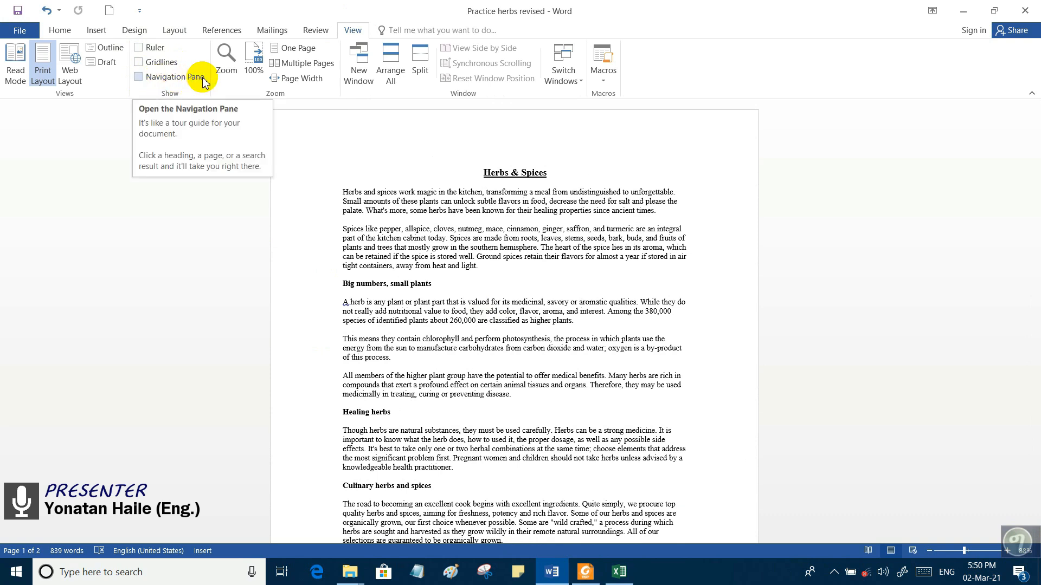
click(139, 78)
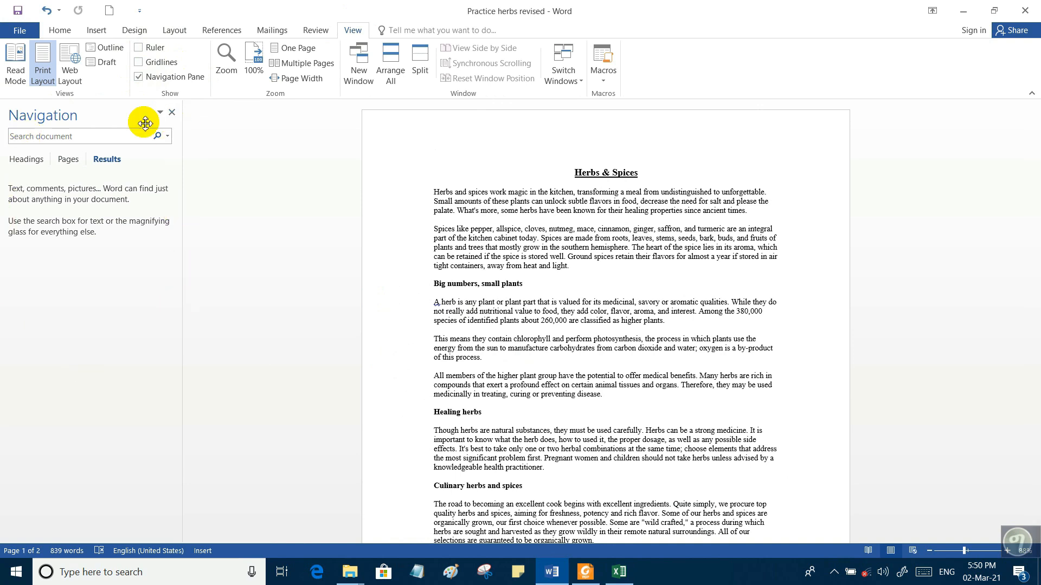
click(35, 164)
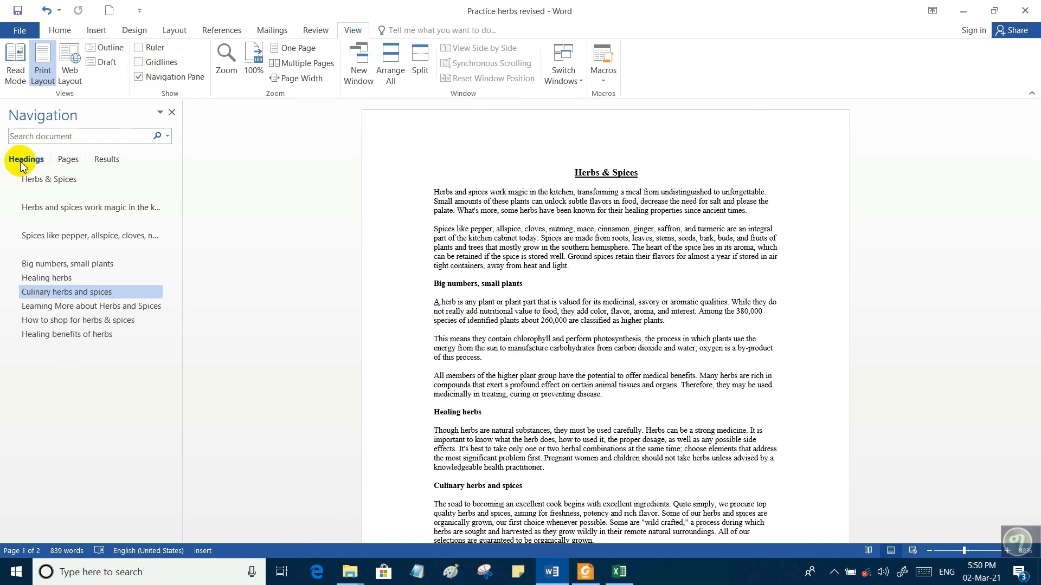
click(69, 159)
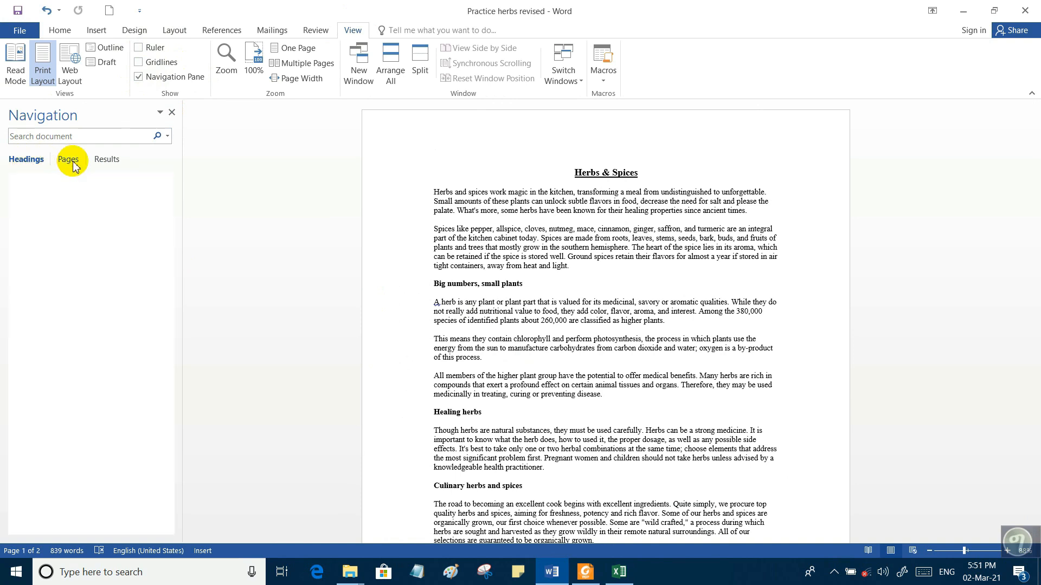
click(105, 160)
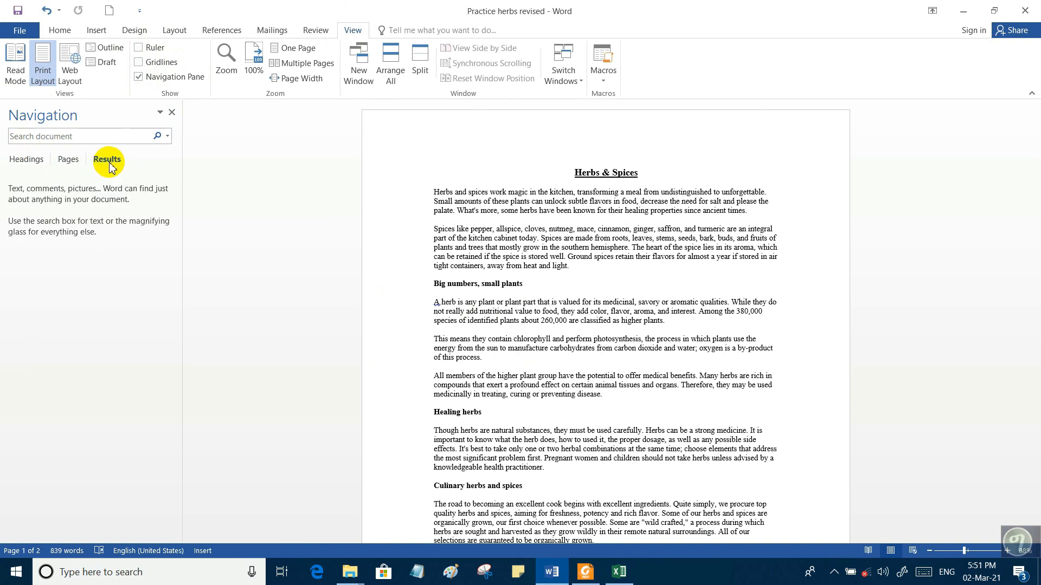
click(33, 165)
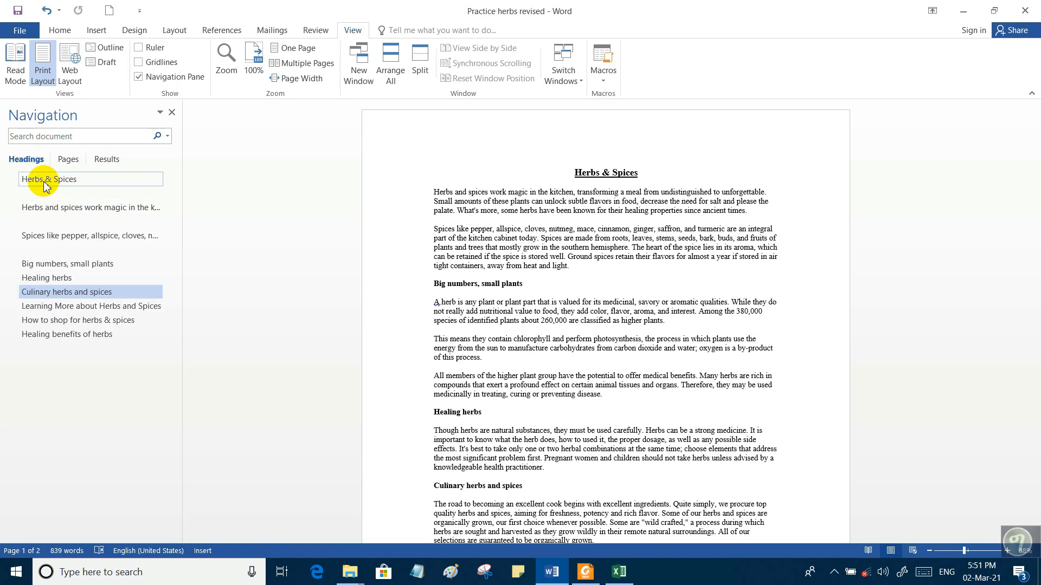
Check the paragraph styles applied to the "Herbs & Spices" title and the "Big numbers, small plants" heading
click(590, 173)
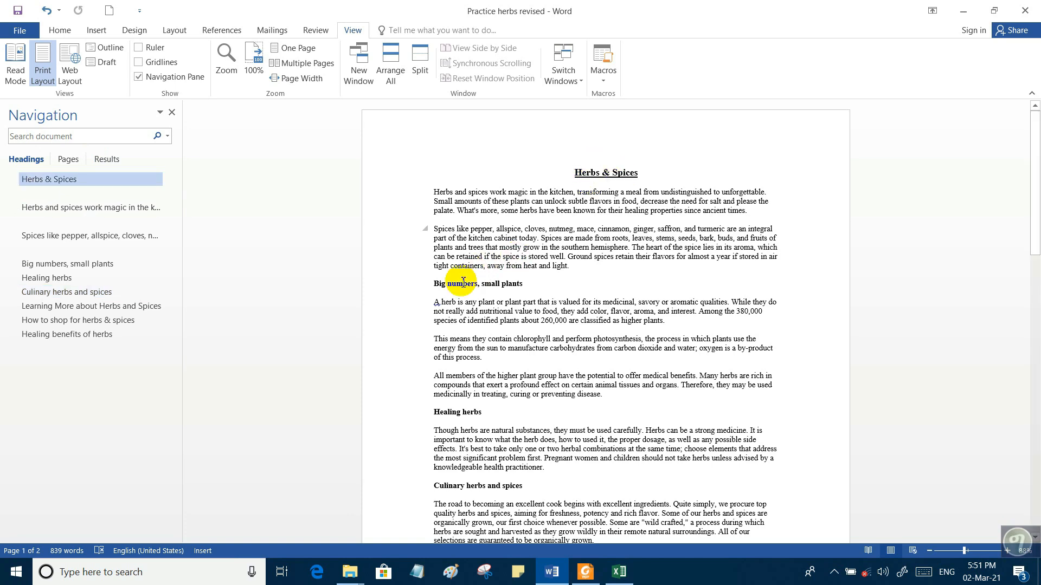
click(60, 30)
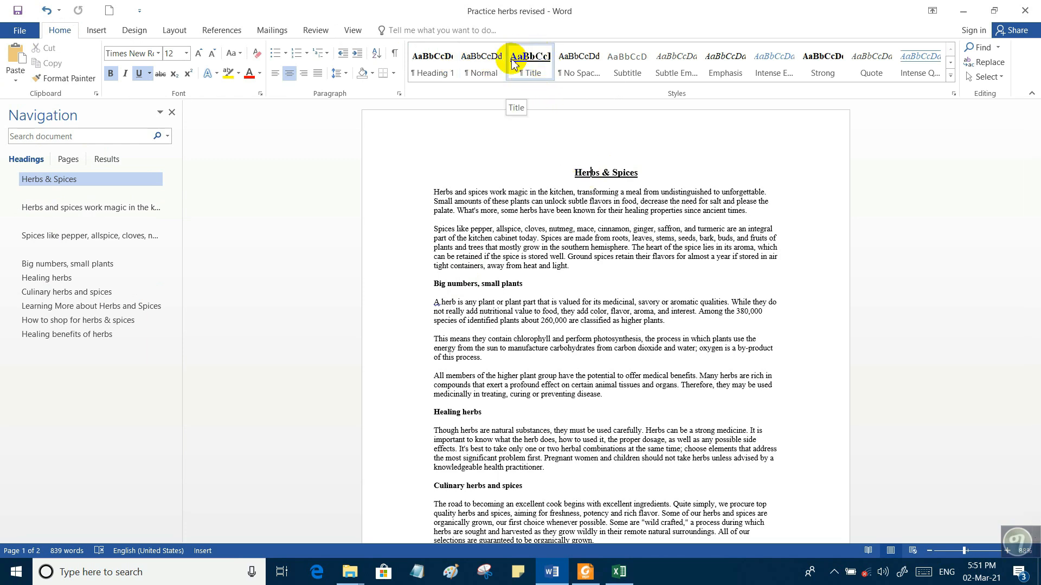
click(461, 282)
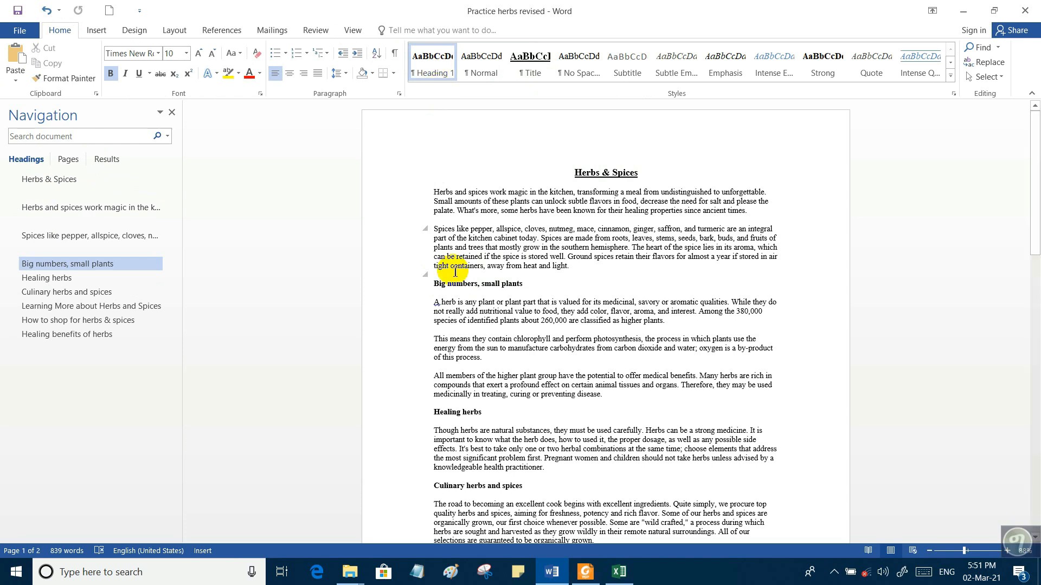
Jump through the Navigation Pane headings in turn, from "Herbs & Spices" through both introductory paragraphs to "Big numbers, small plants"
click(49, 179)
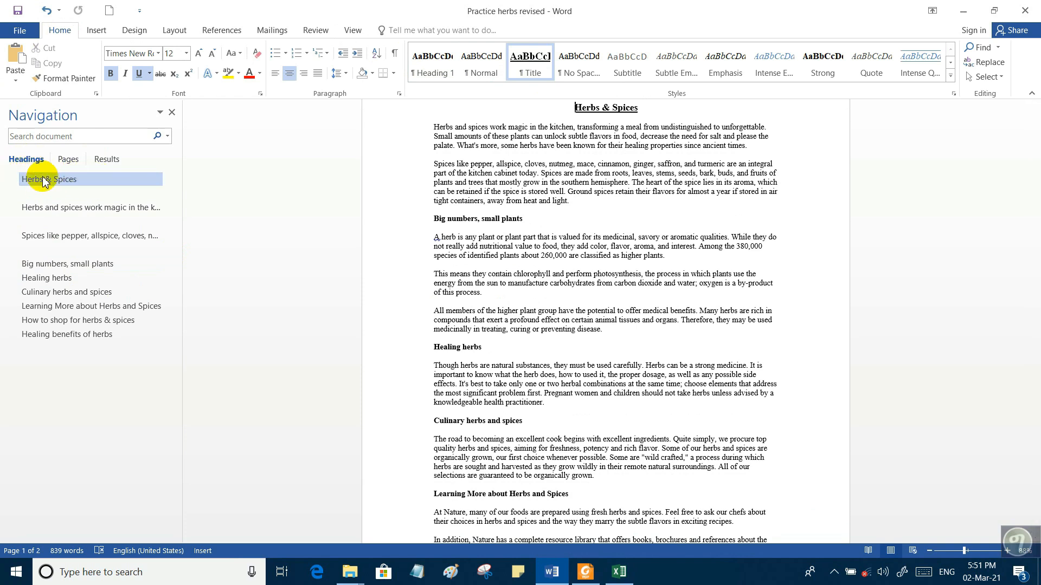
click(60, 209)
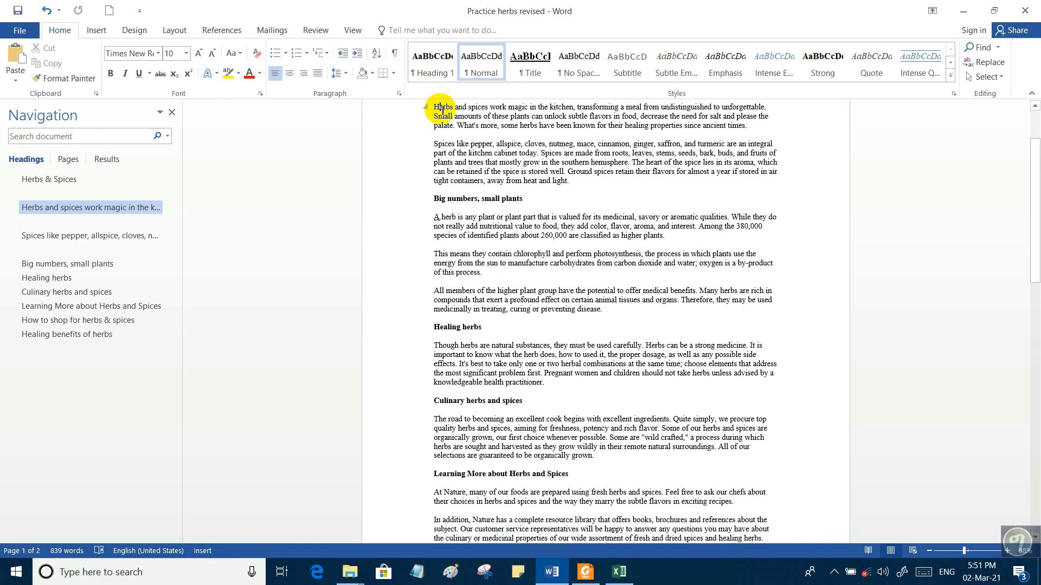
click(56, 236)
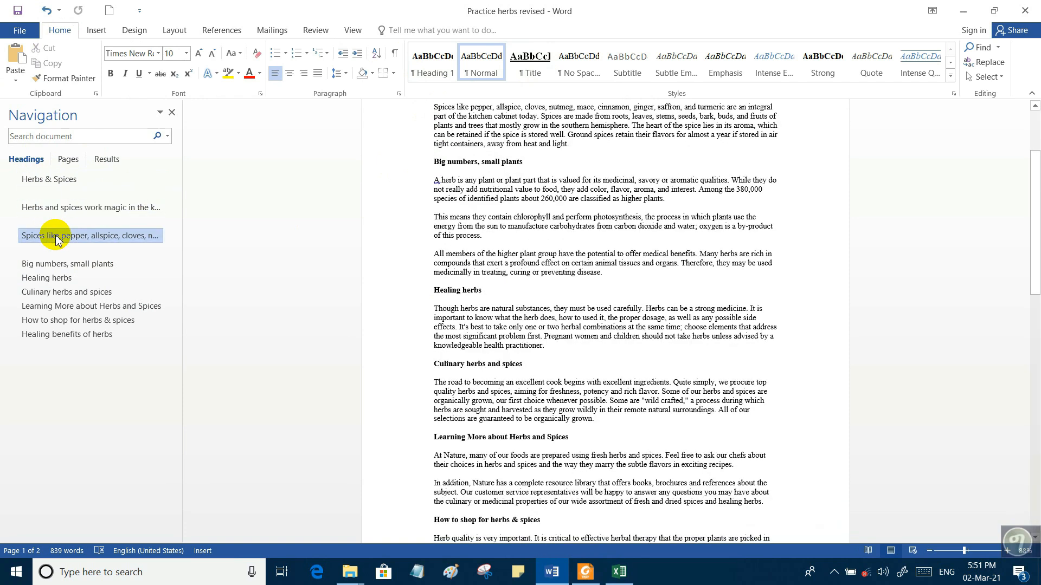
click(70, 264)
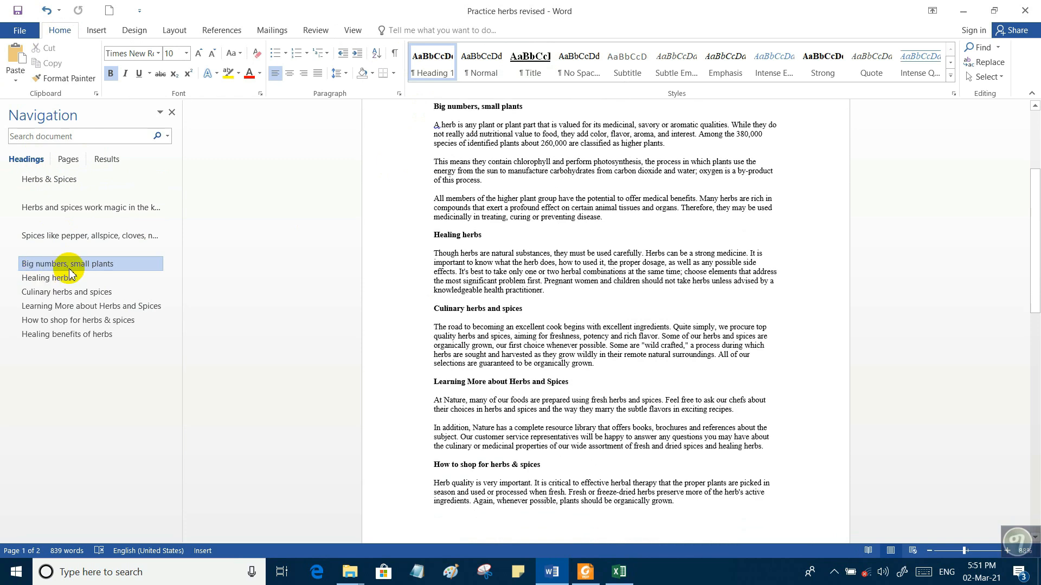
double_click(443, 106)
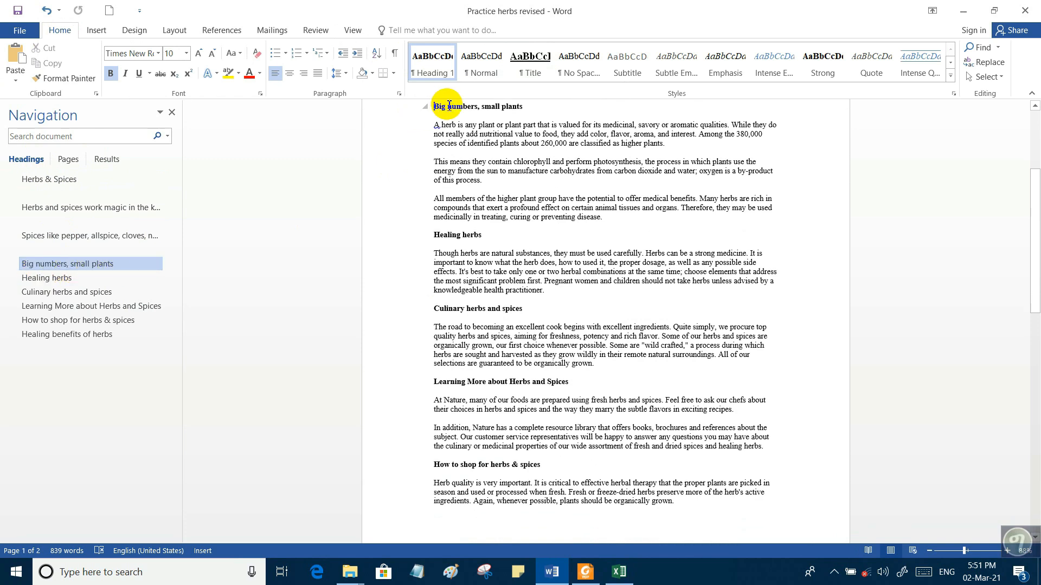
drag(448, 107, 527, 107)
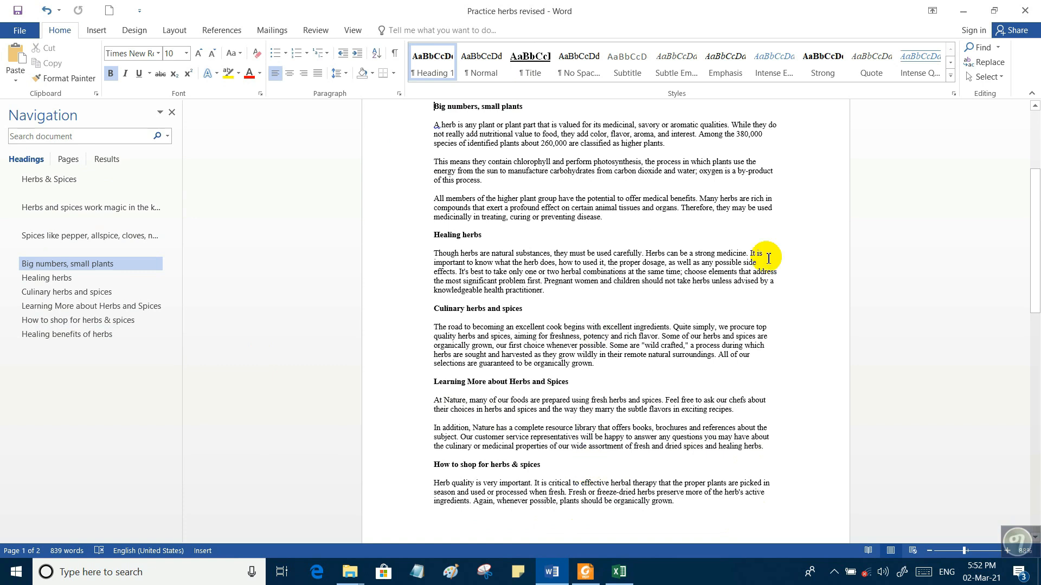
Jump to "Big numbers, small plants", "Healing benefits of herbs" and back to "Herbs & Spices" through the Navigation Pane headings
scroll(651, 319, down, 5)
scroll(649, 319, down, 15)
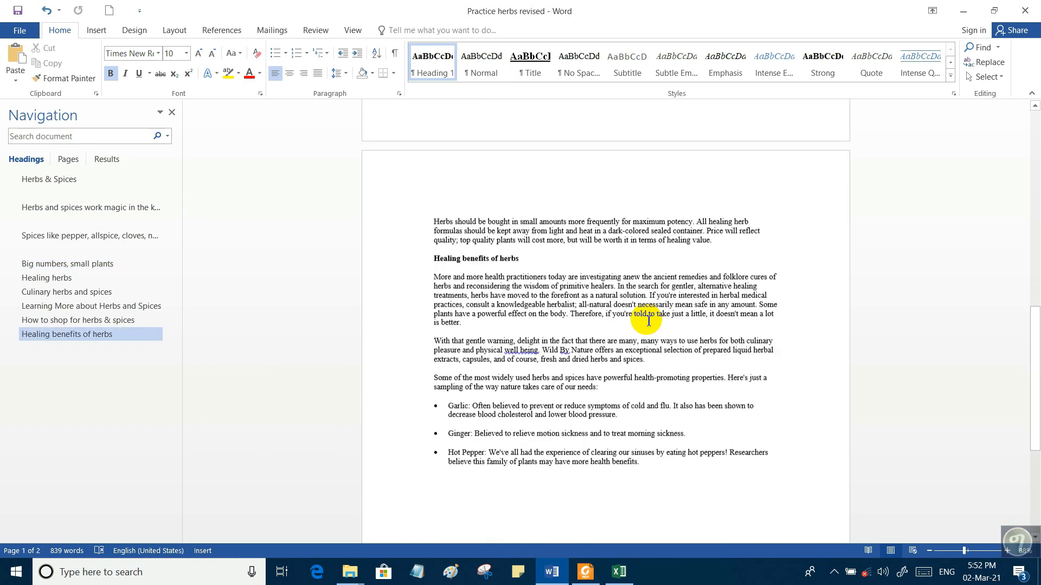
scroll(646, 320, up, 15)
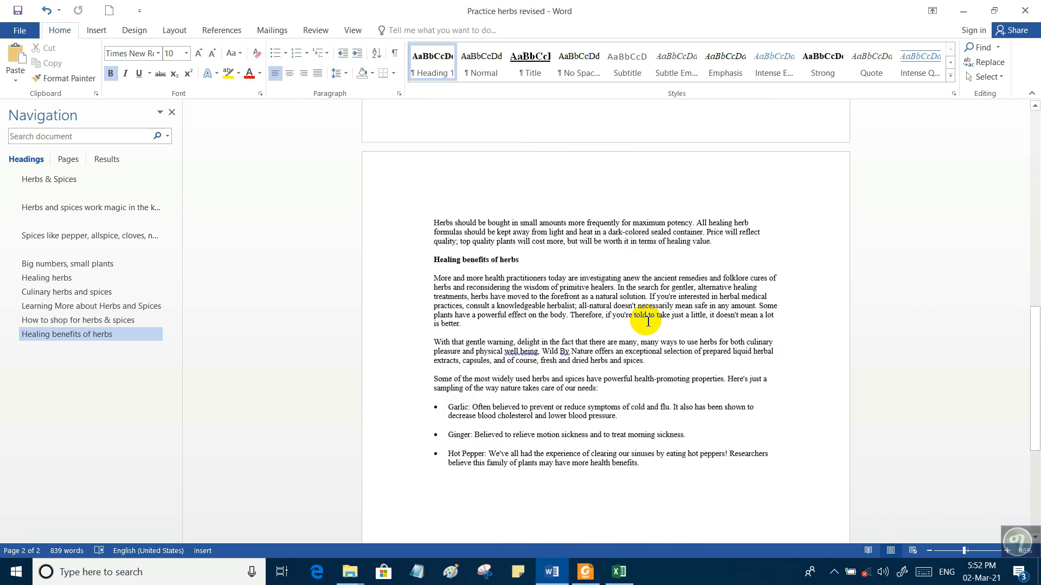
click(60, 269)
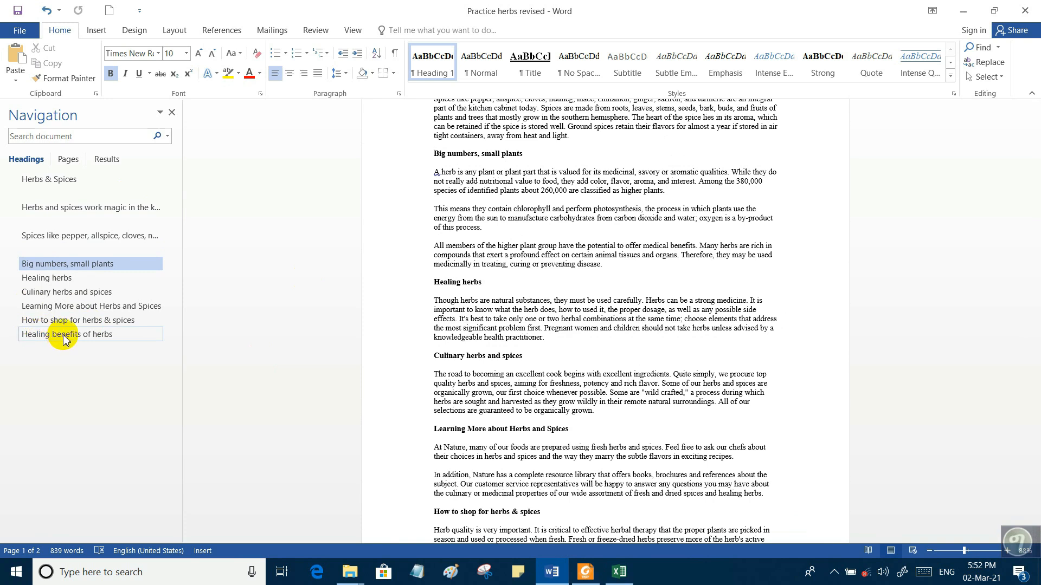
click(98, 333)
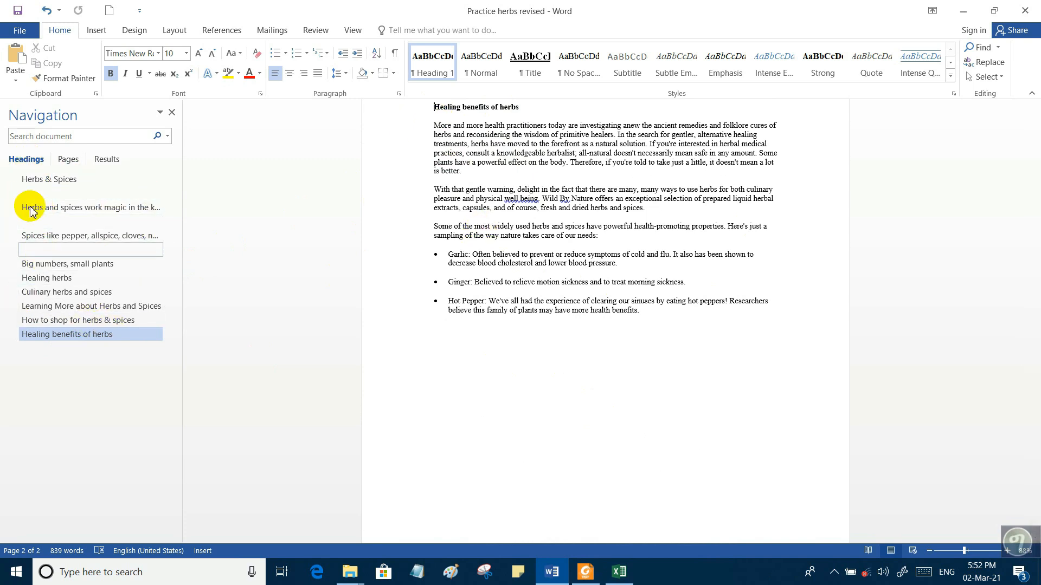
click(34, 178)
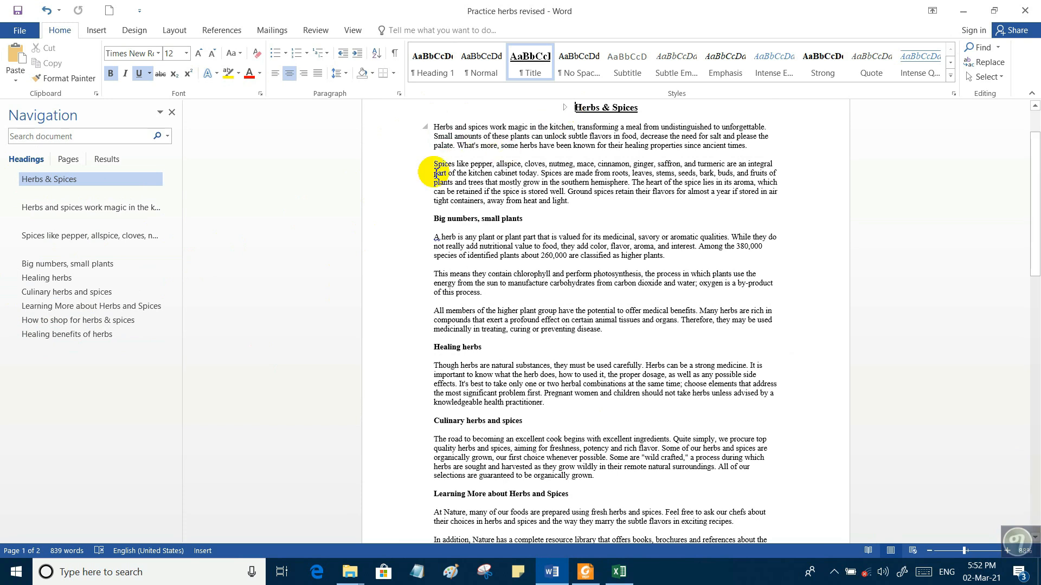
Collapse the first introductory paragraph's level and the six sections from "Big numbers, small plants" to "Healing benefits of herbs" in the document
click(425, 129)
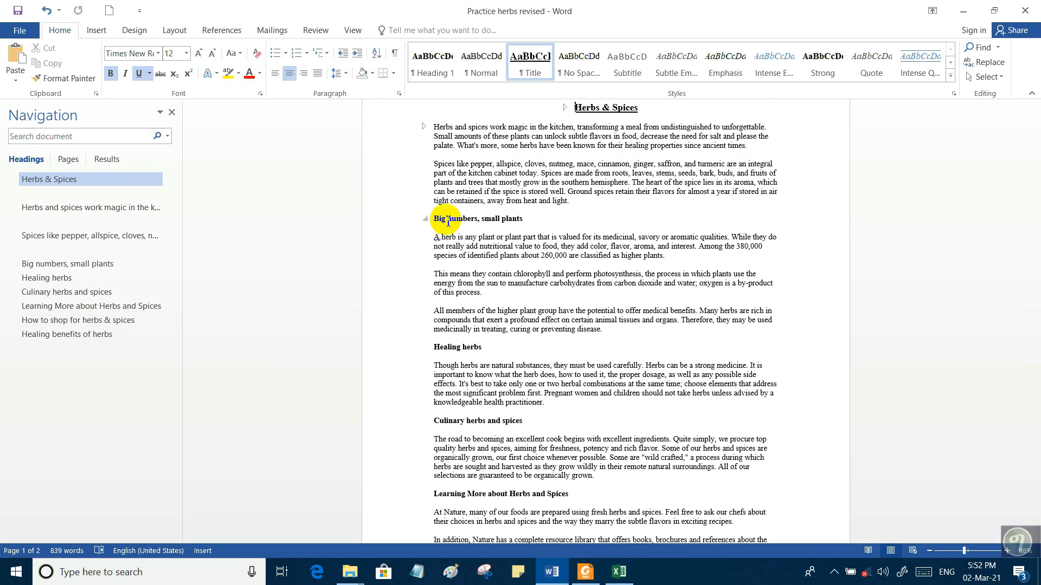
drag(437, 220, 522, 220)
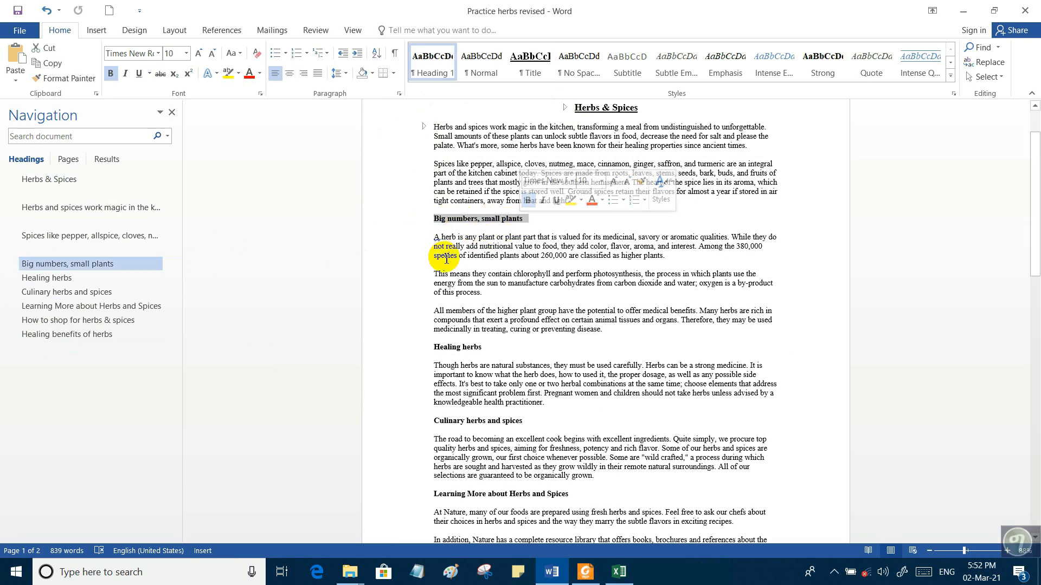
click(469, 239)
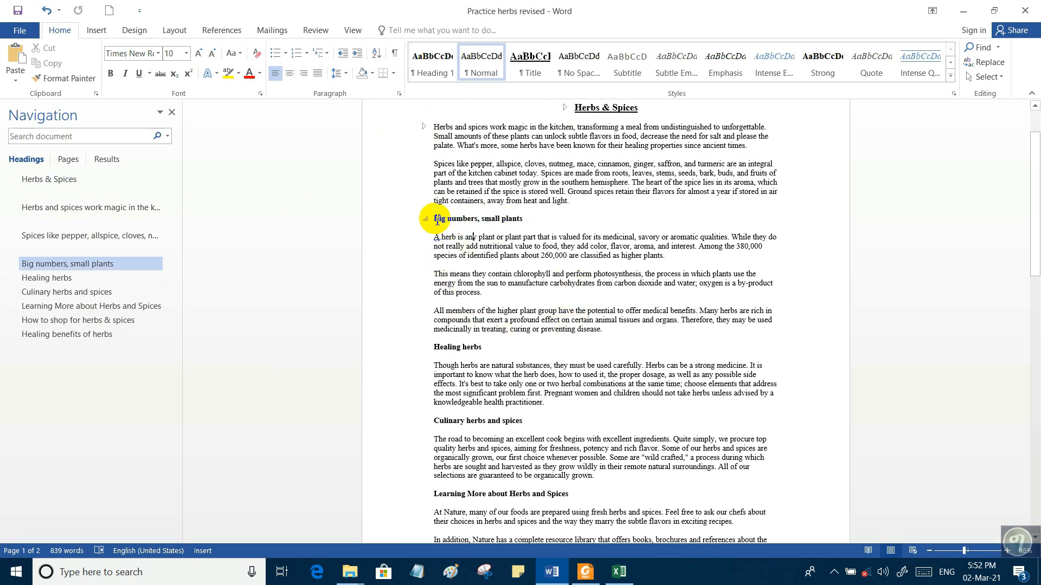
click(426, 218)
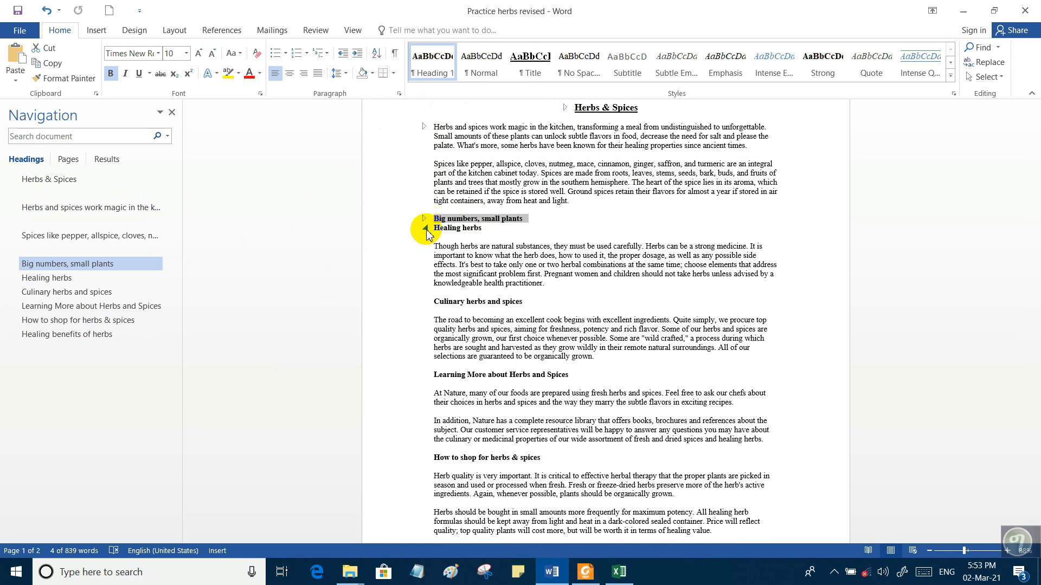
click(427, 229)
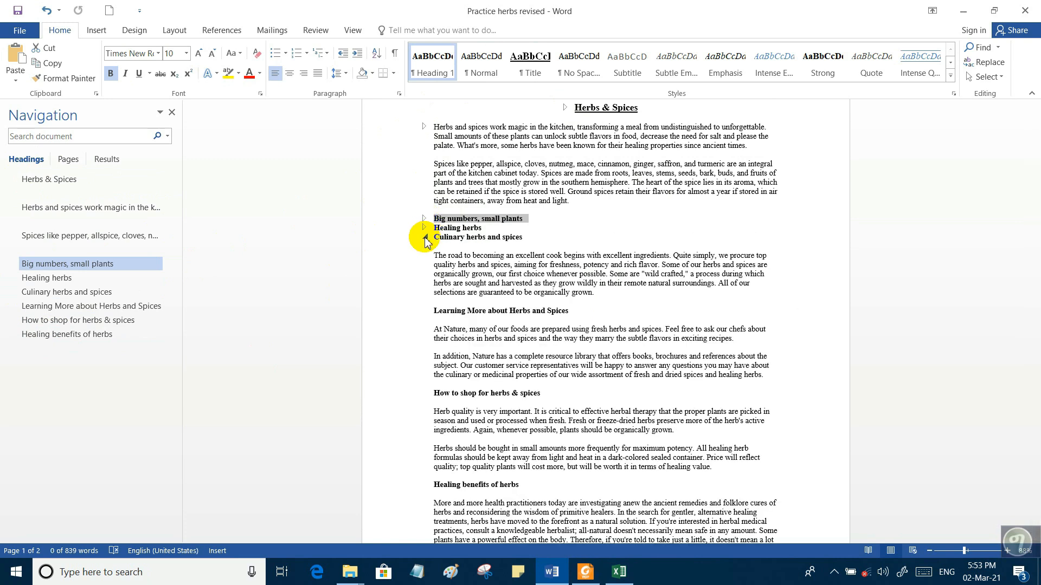
click(425, 239)
click(425, 247)
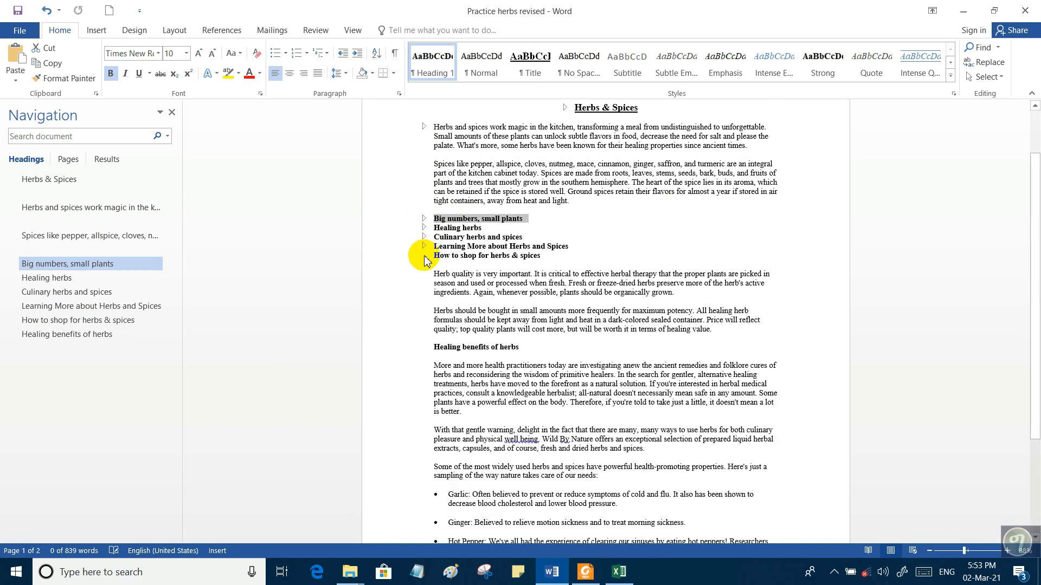
click(424, 255)
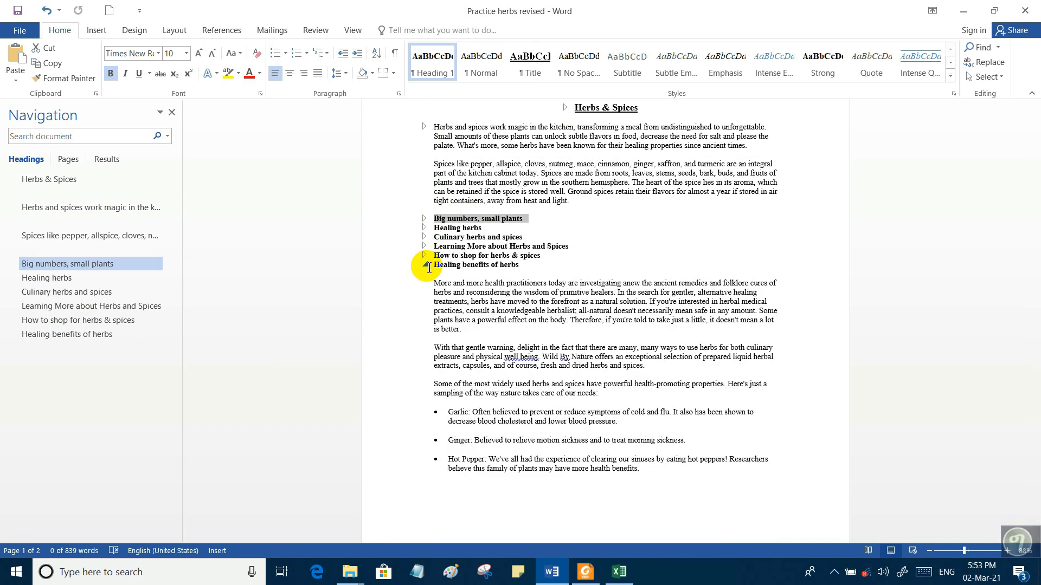
click(425, 266)
click(560, 318)
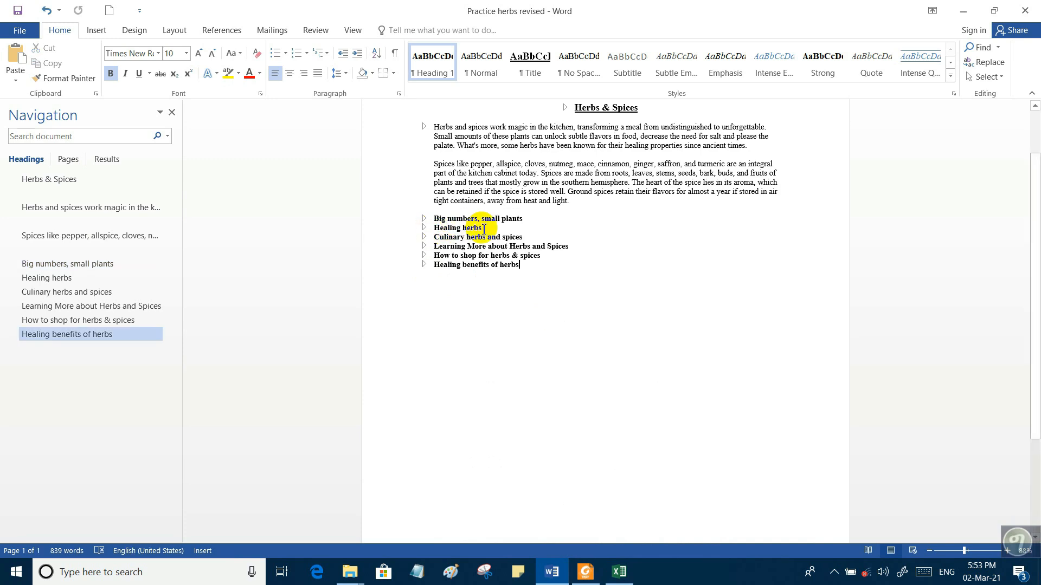
Expand the collapsed "Healing herbs" section in the document
click(424, 226)
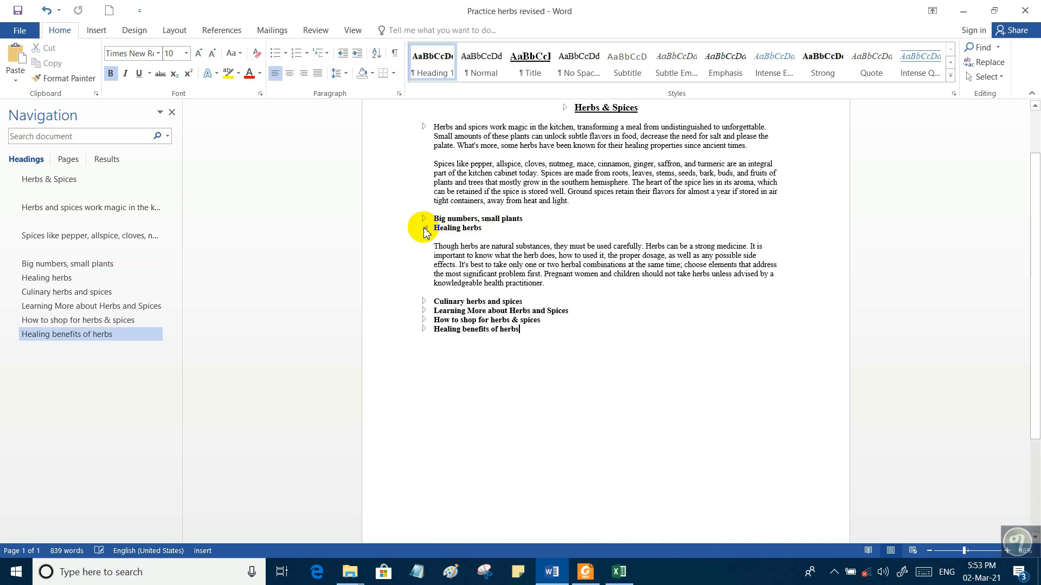
Collapse the "Healing herbs" section in the document, and expand and recollapse the "Healing benefits of herbs" section
click(562, 283)
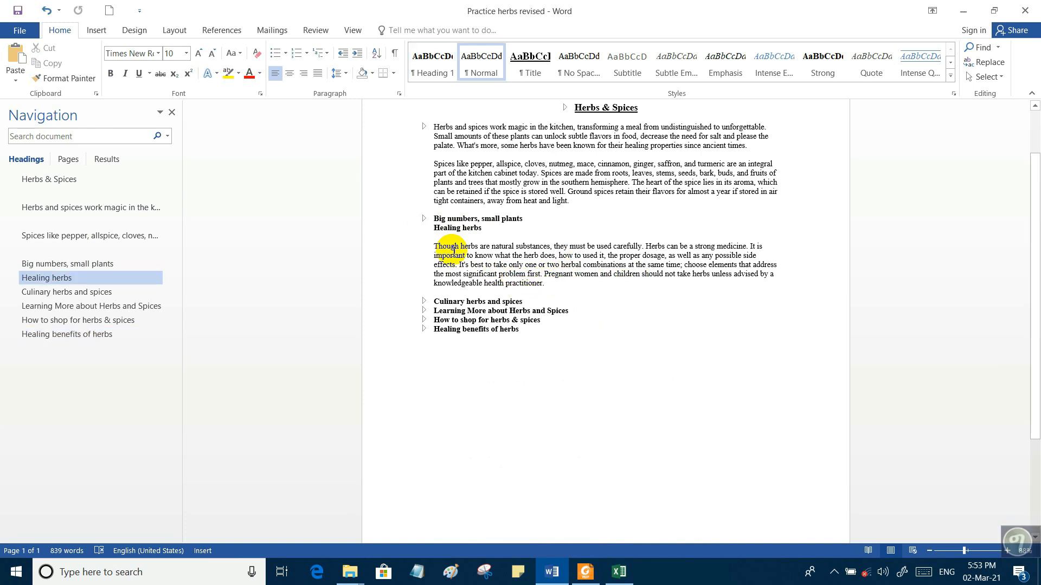
click(425, 226)
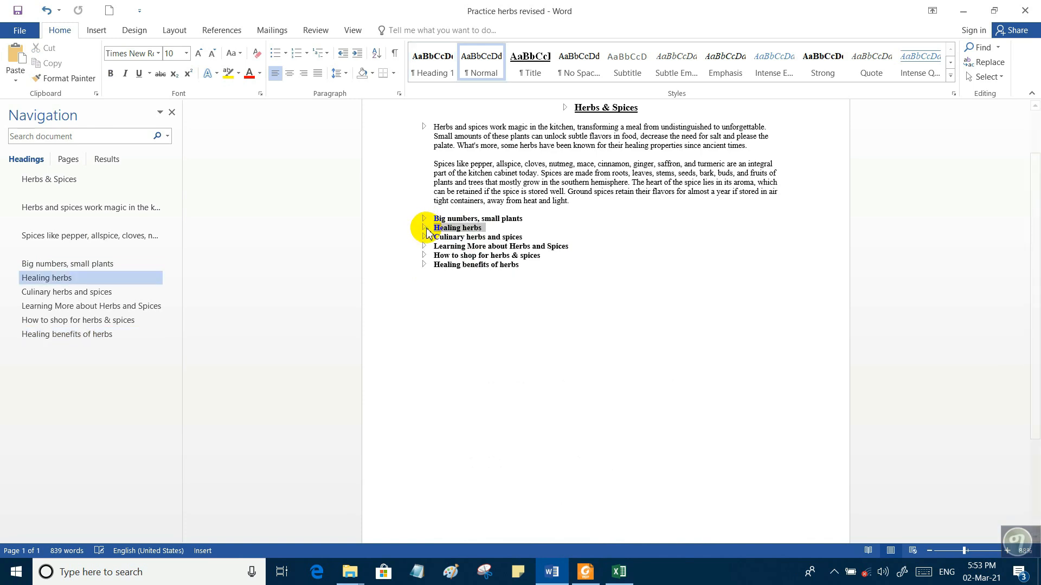
click(424, 264)
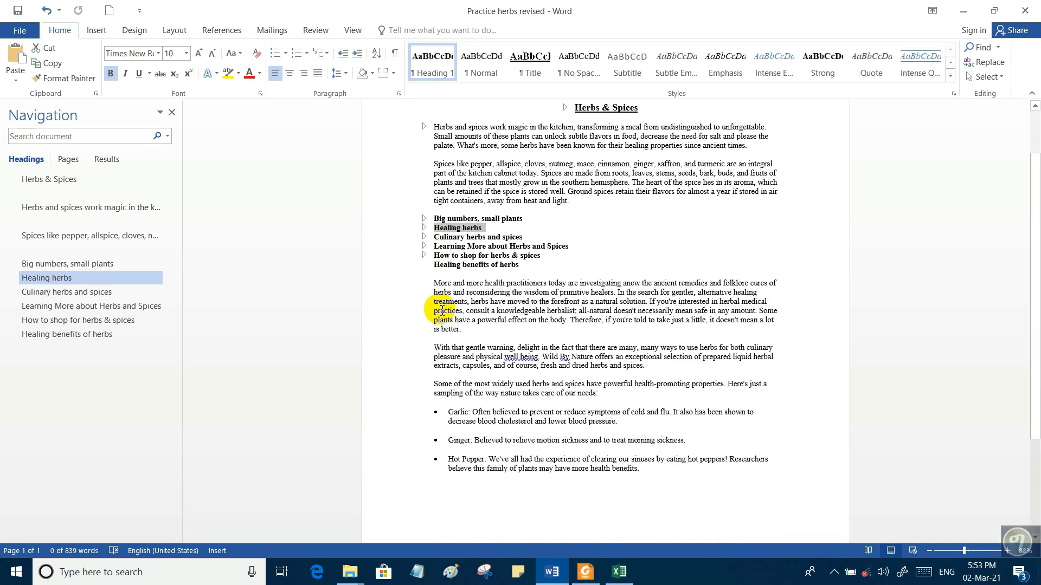
click(425, 265)
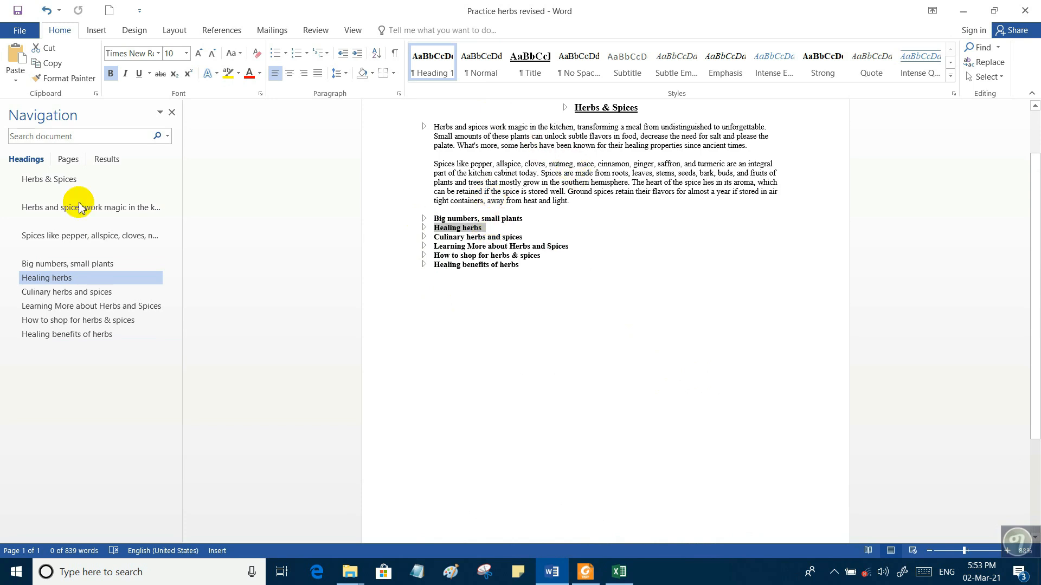
Show the page thumbnails in the Navigation Pane and expand all six sections from "Healing benefits of herbs" up to "Big numbers, small plants"
click(68, 161)
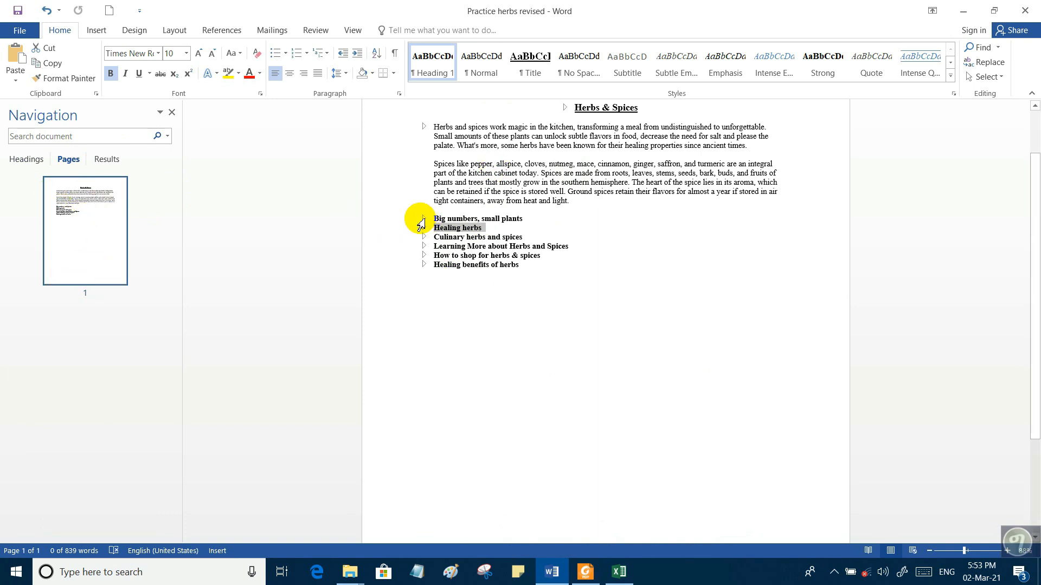
click(424, 263)
click(424, 256)
click(424, 254)
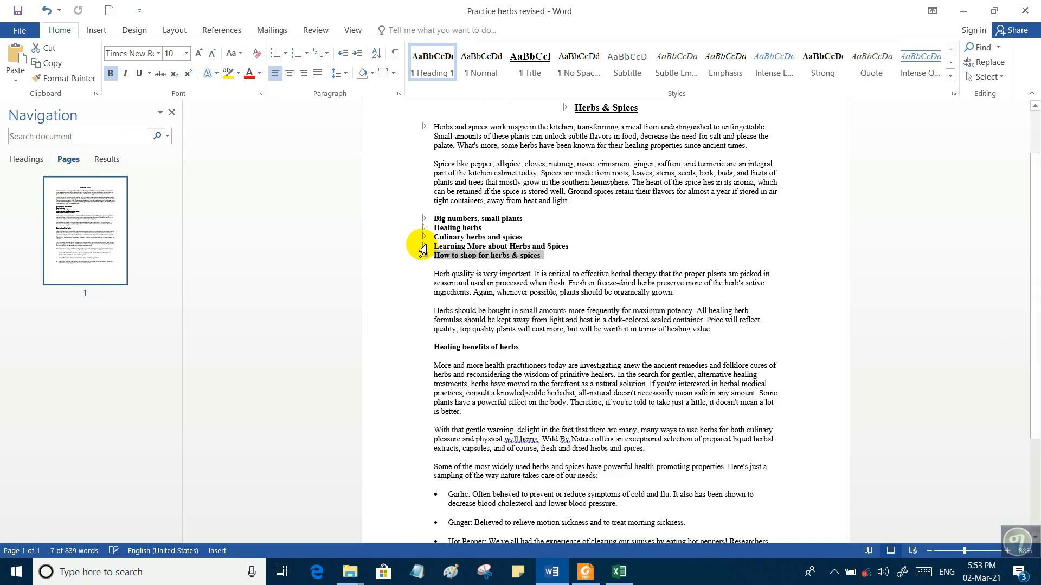
click(424, 246)
click(424, 236)
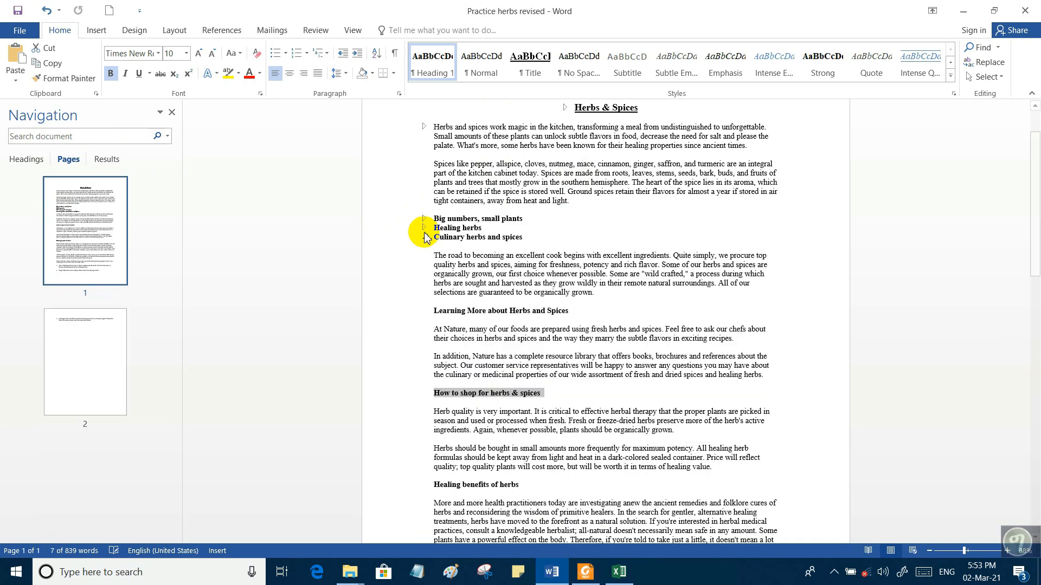
click(424, 228)
click(424, 218)
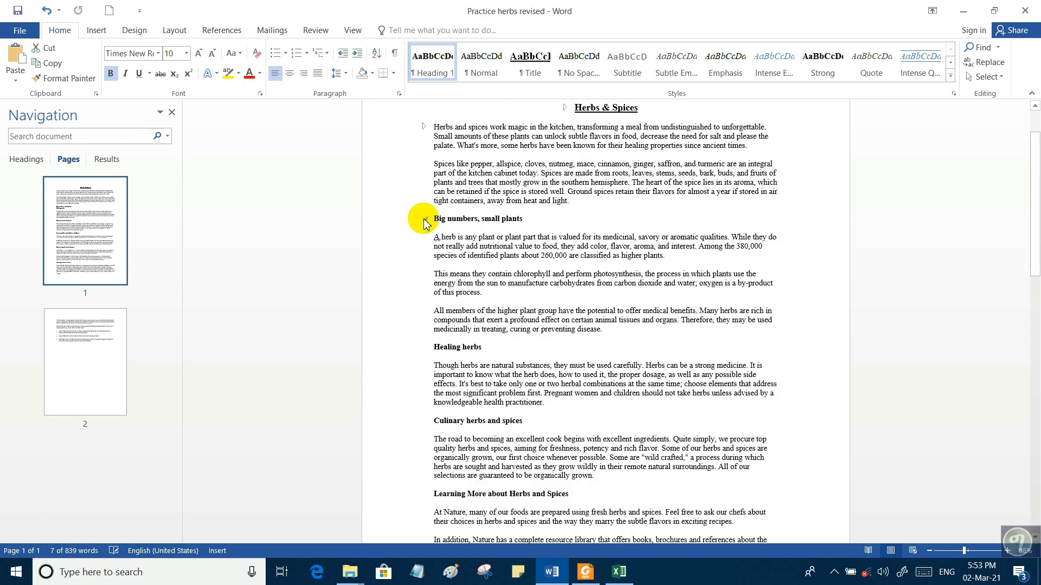
Jump back and forth between pages 1 and 2 using the page thumbnails in the Navigation Pane
scroll(471, 233, up, 1)
scroll(472, 239, down, 5)
click(93, 274)
click(94, 325)
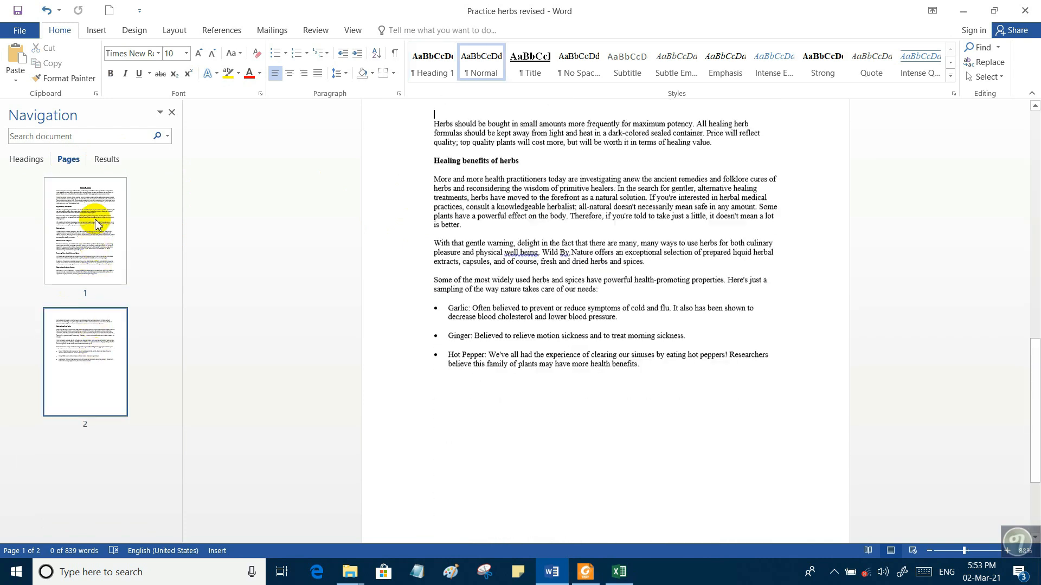
click(89, 243)
click(99, 355)
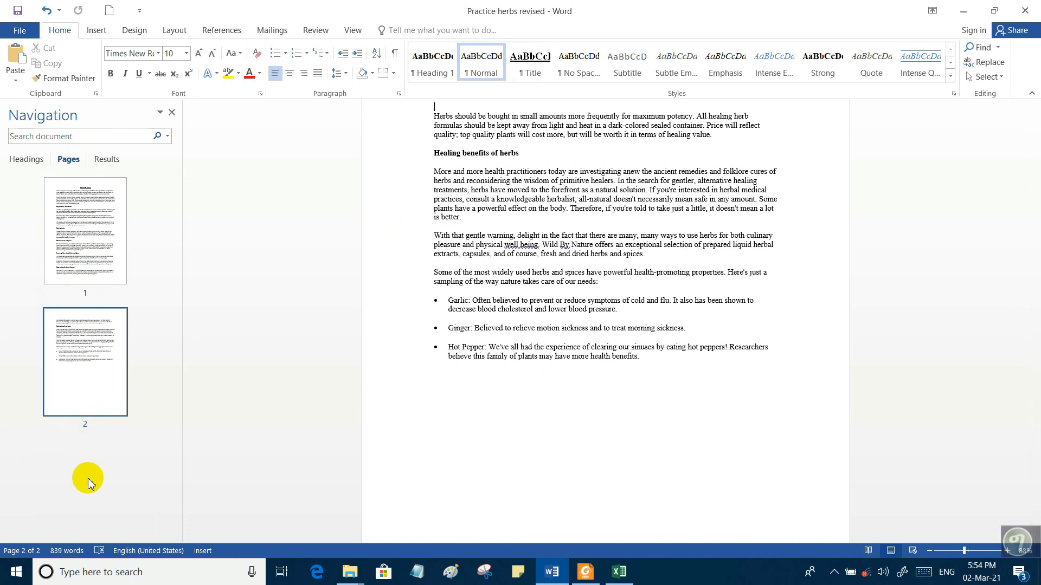
Search the document for "herbs" in the Navigation Pane and jump to the first three matches in turn
click(108, 163)
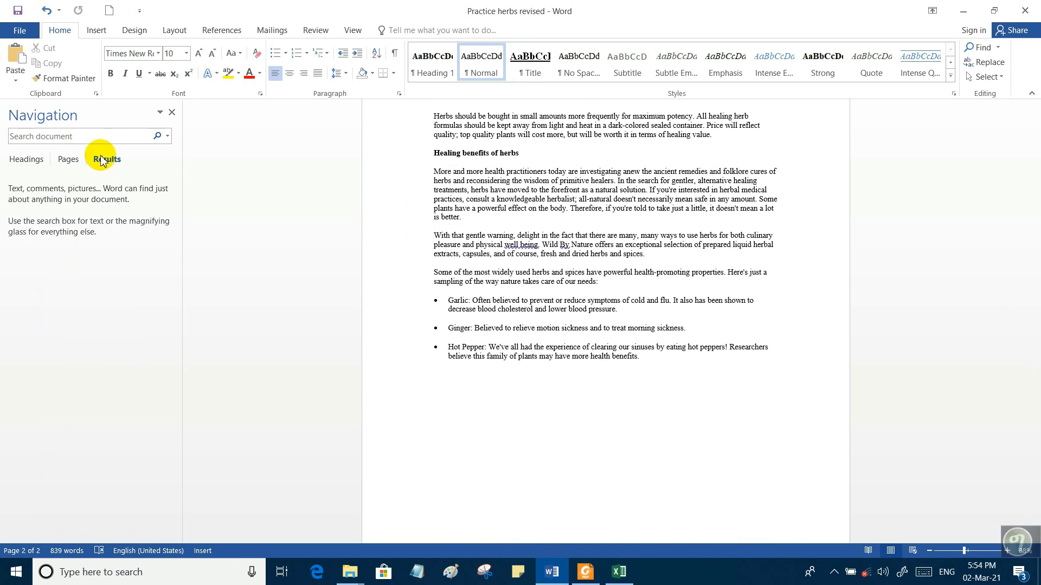
click(23, 136)
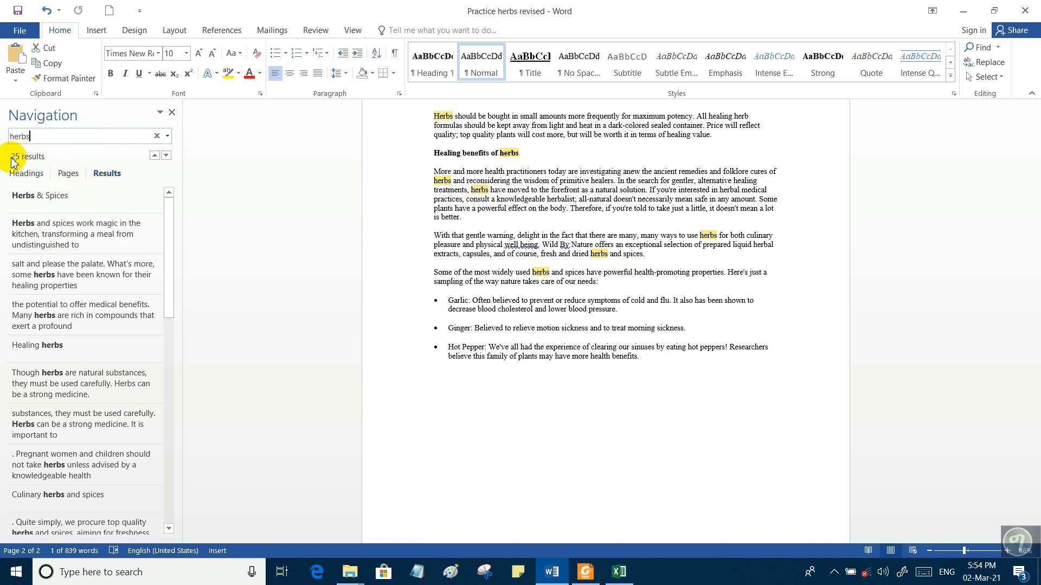
click(49, 198)
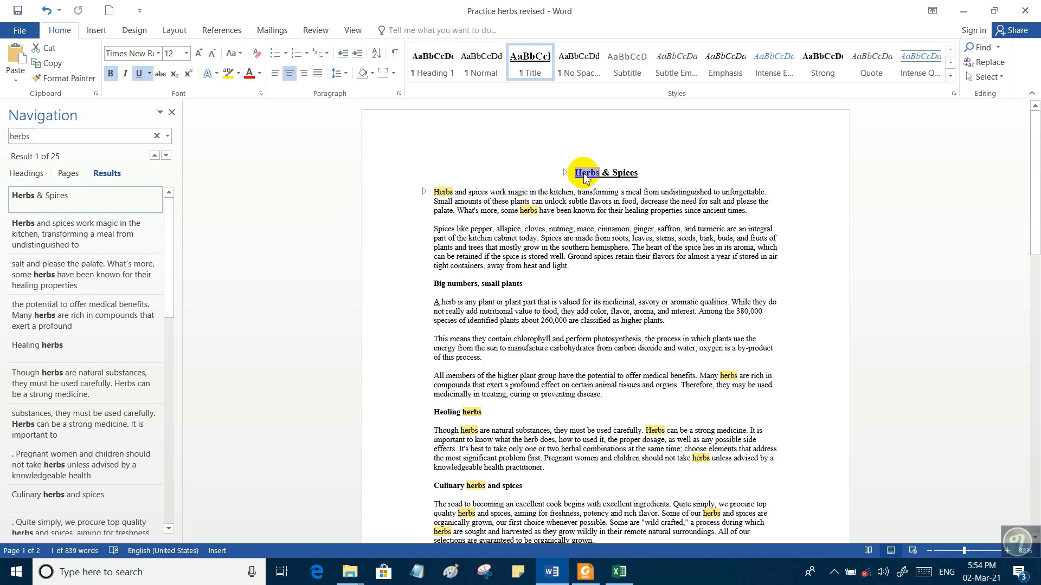
click(49, 239)
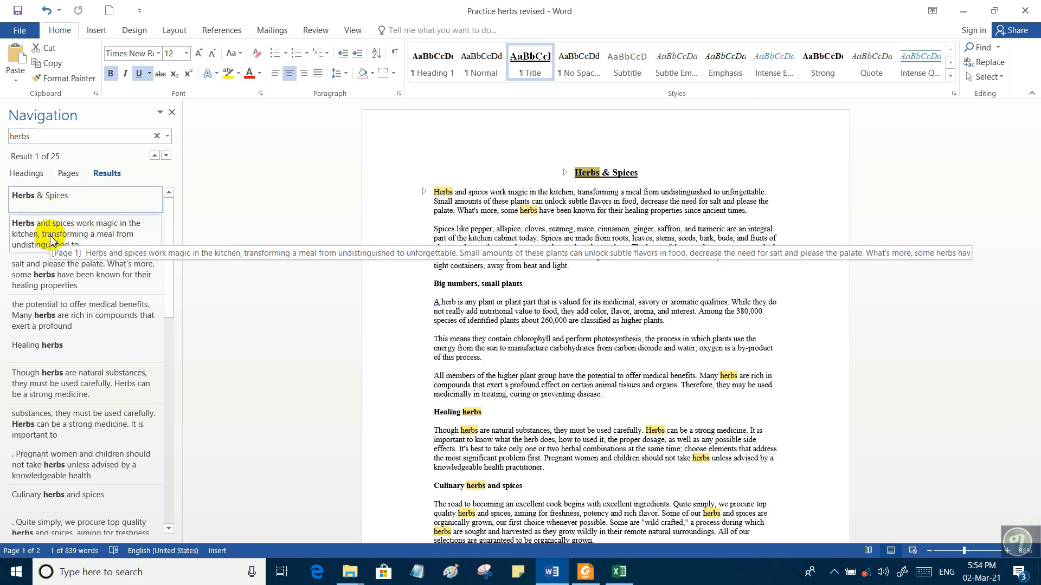
click(119, 286)
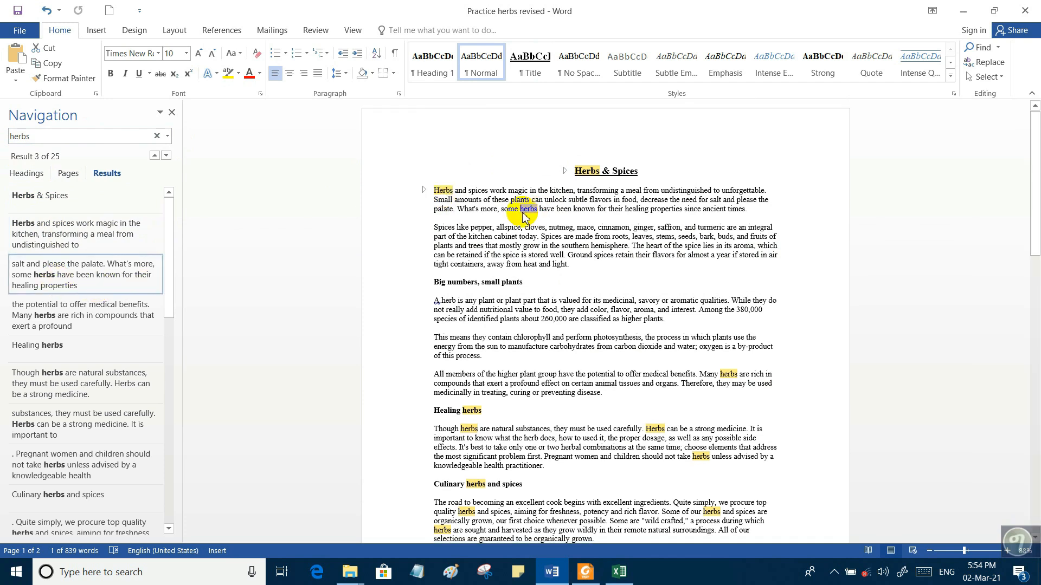
Jump through the fourth to eighth "herbs" matches in turn, and step back two matches to the sixth
click(104, 316)
click(84, 346)
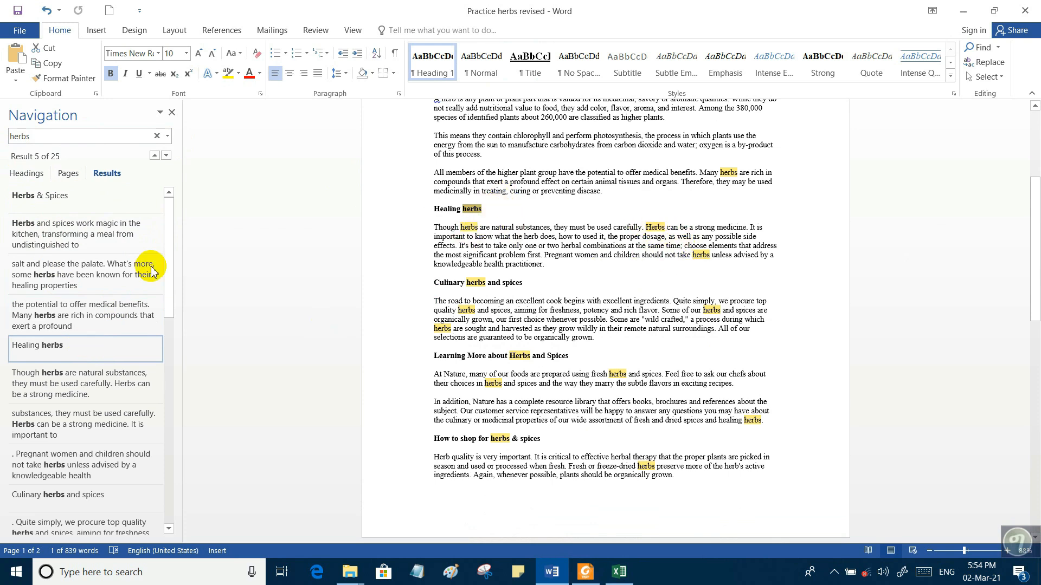
click(82, 388)
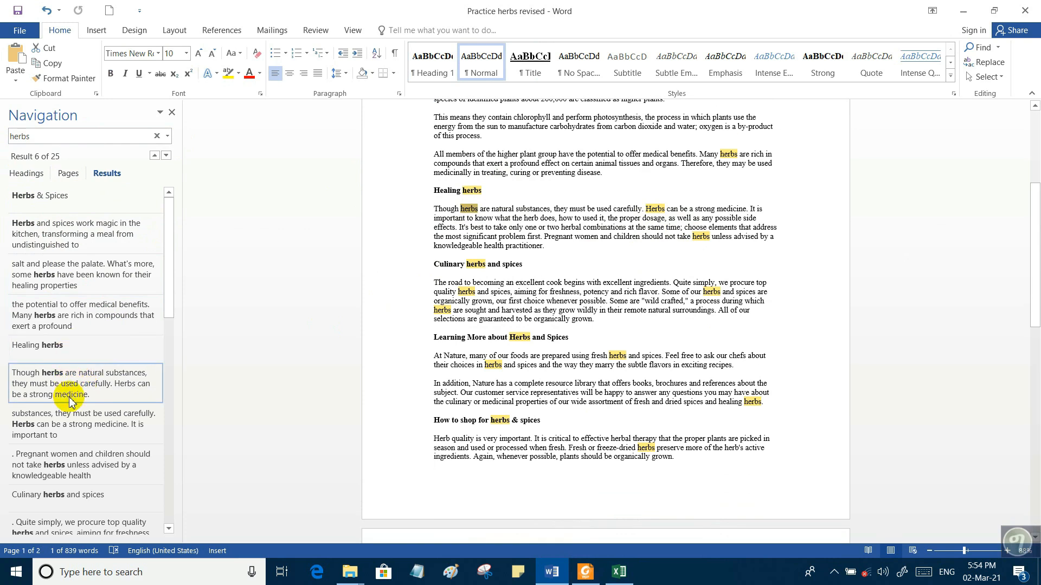
click(74, 422)
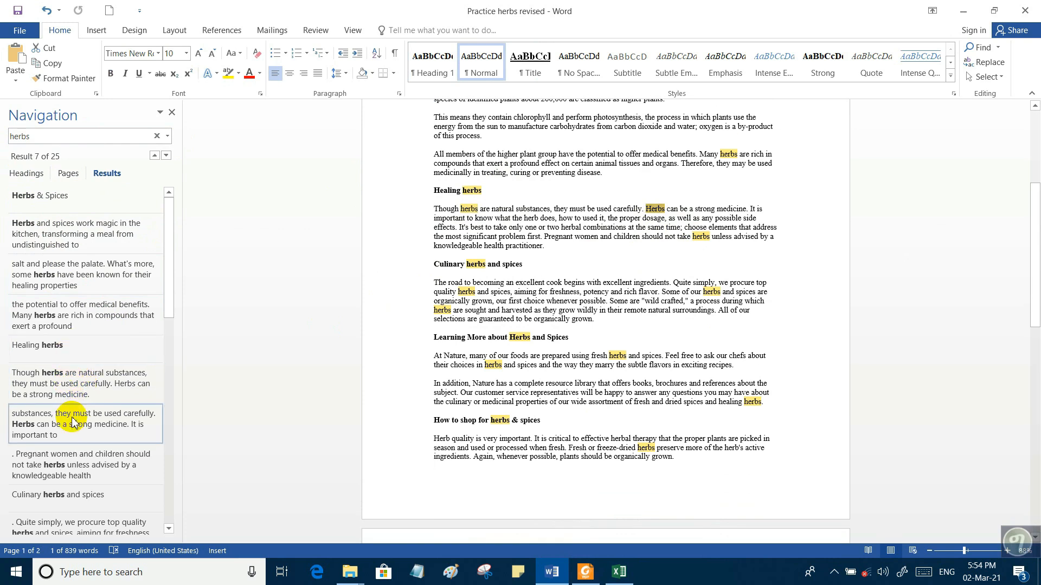
click(70, 461)
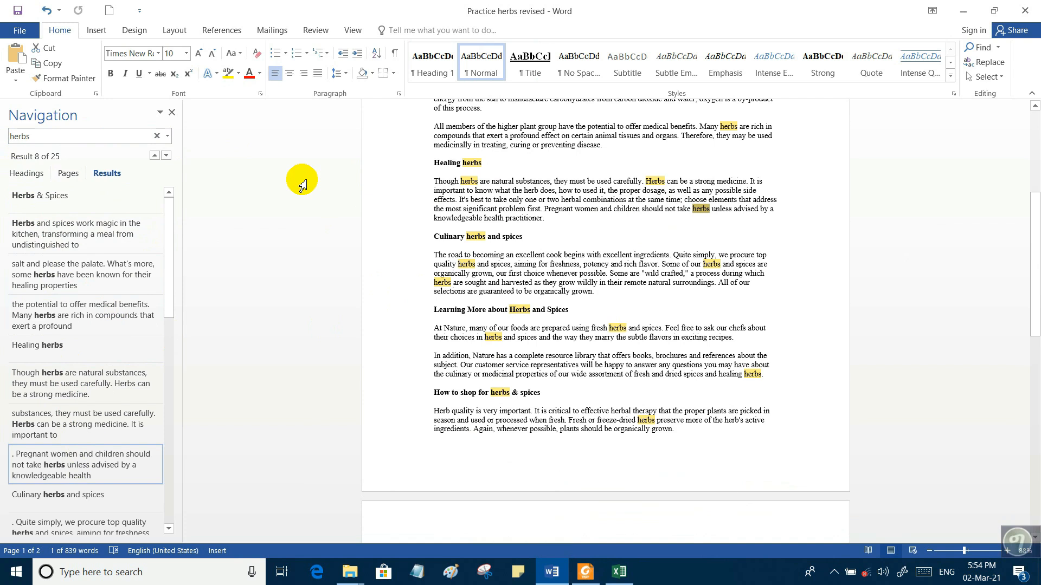
click(155, 156)
click(155, 156)
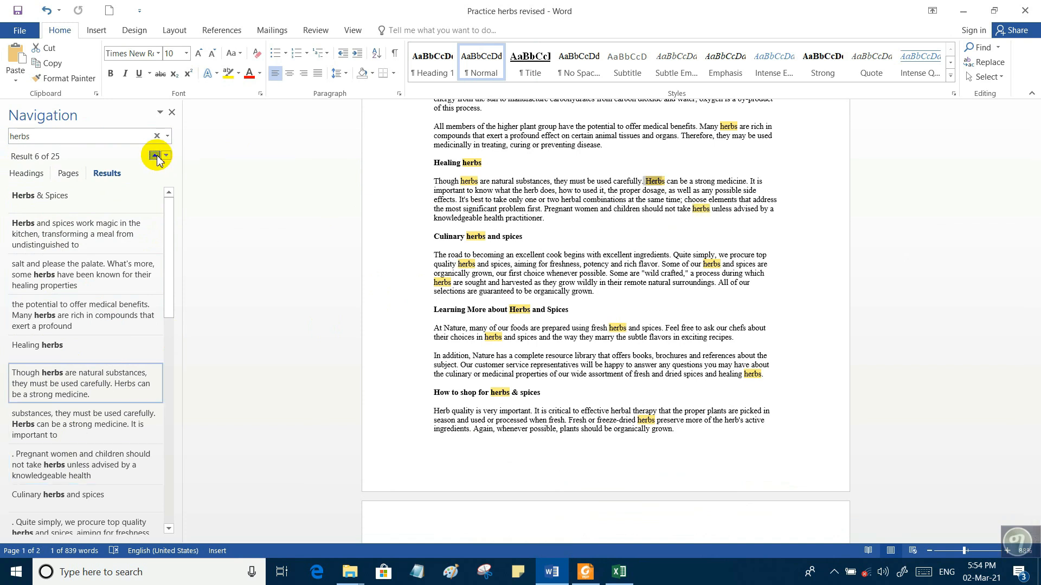
Show the document headings for the "herbs" search, close the Navigation Pane and display the view options
click(28, 174)
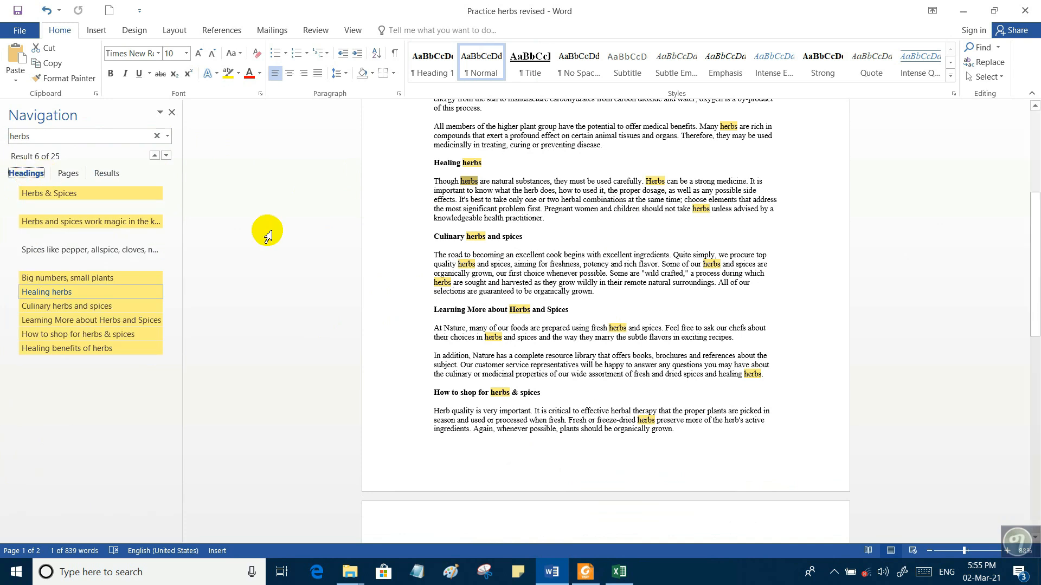
click(173, 113)
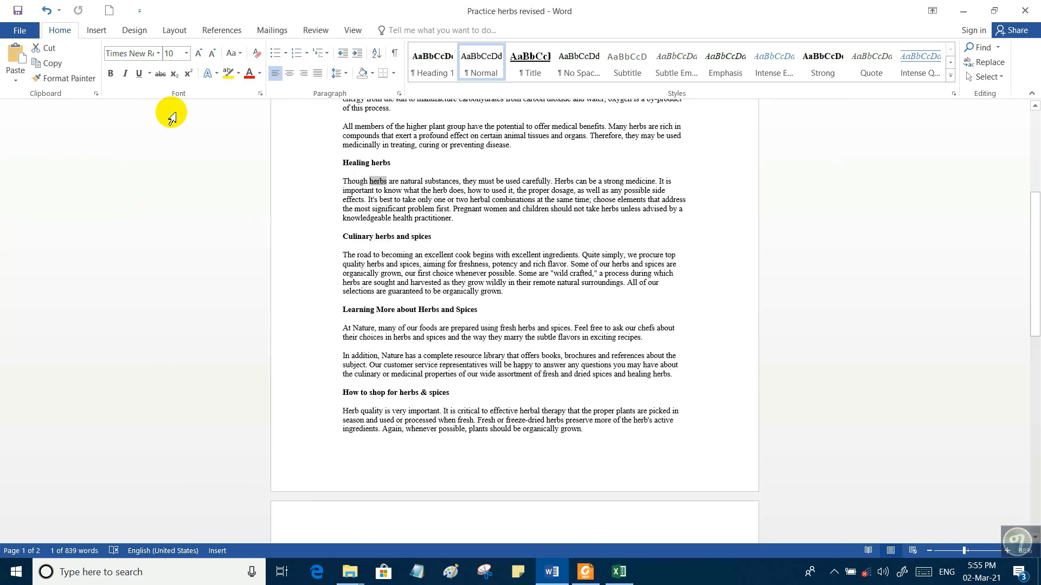
click(351, 31)
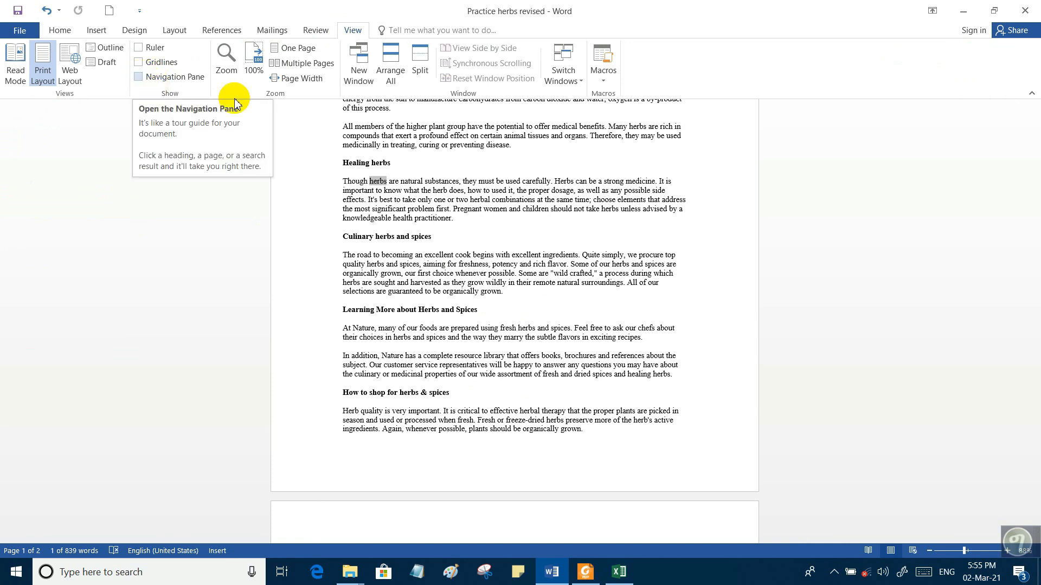
click(477, 228)
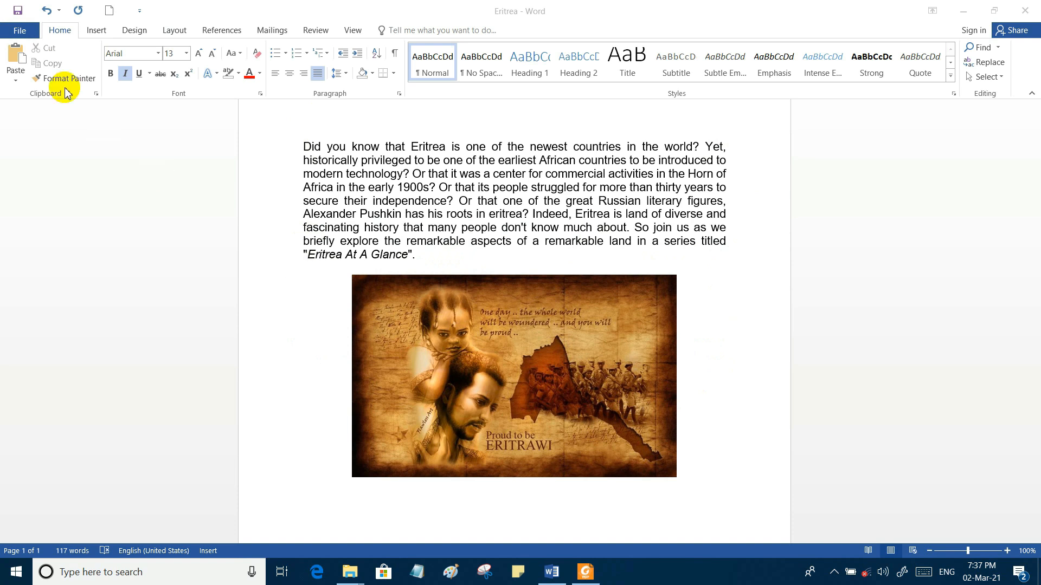
Search the Eritrea document for "eritrea" with the Find command
click(58, 33)
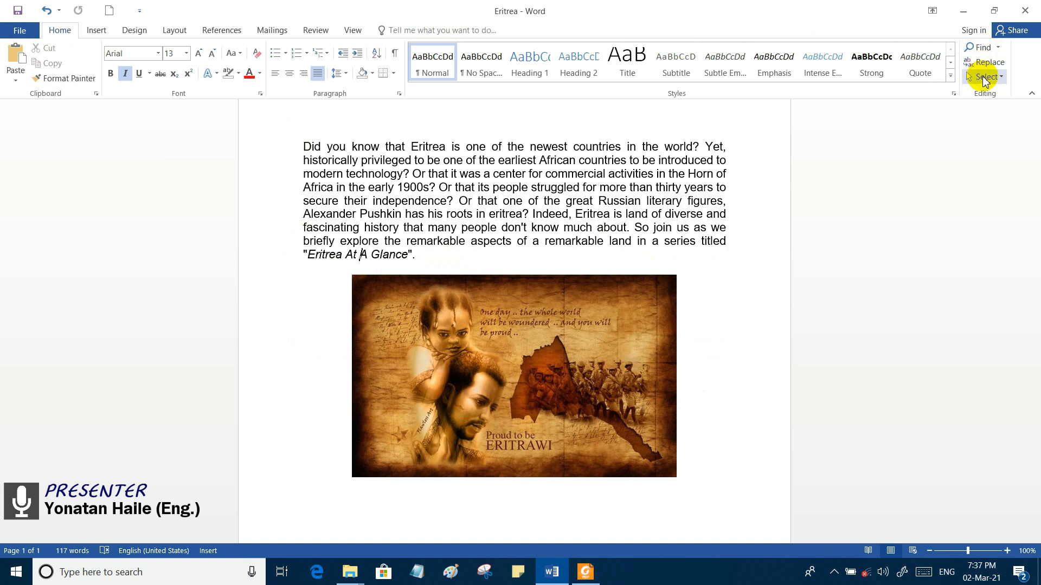
click(983, 48)
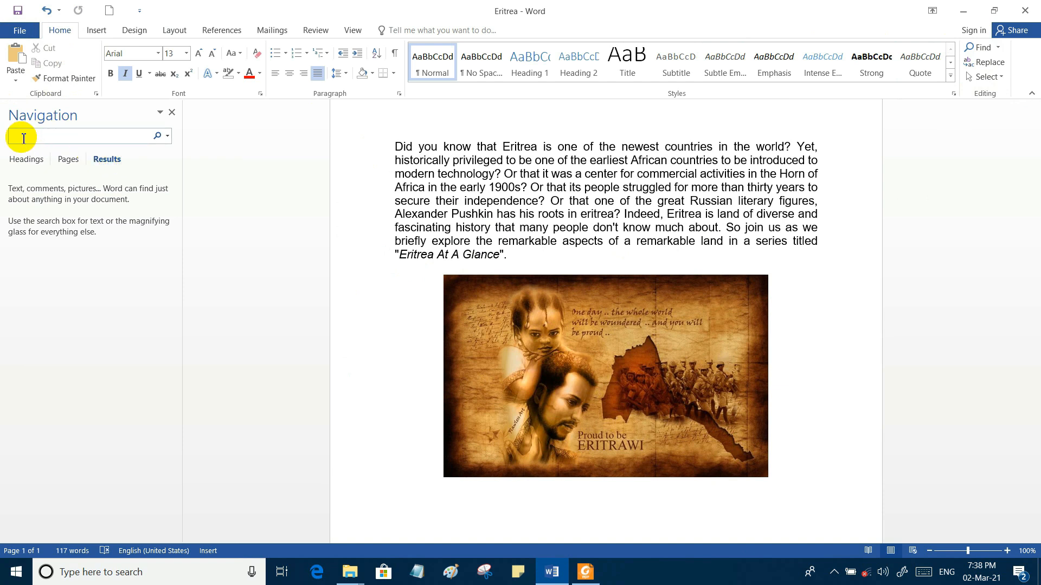
text(er)
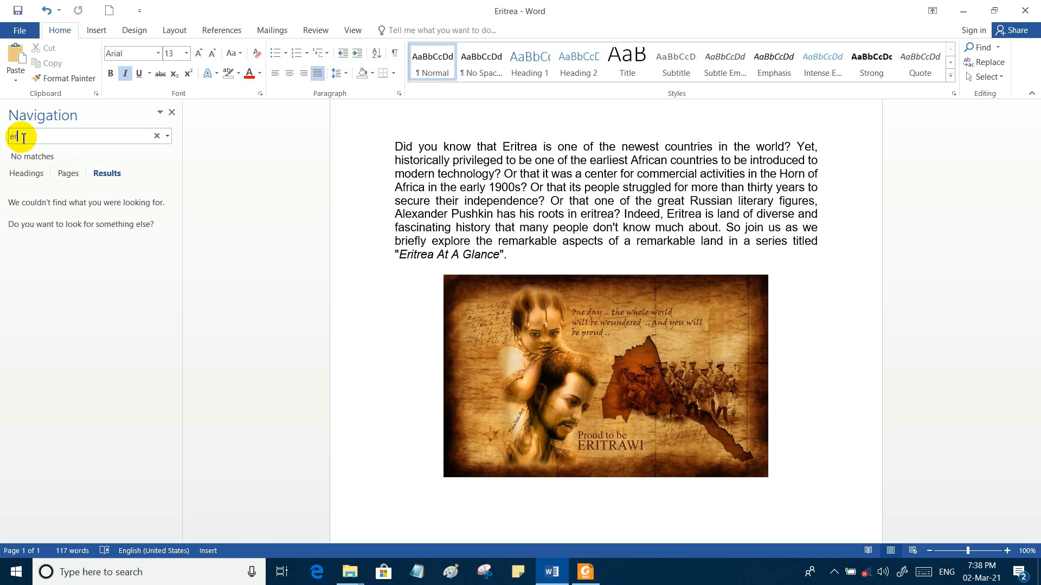
text(itrea)
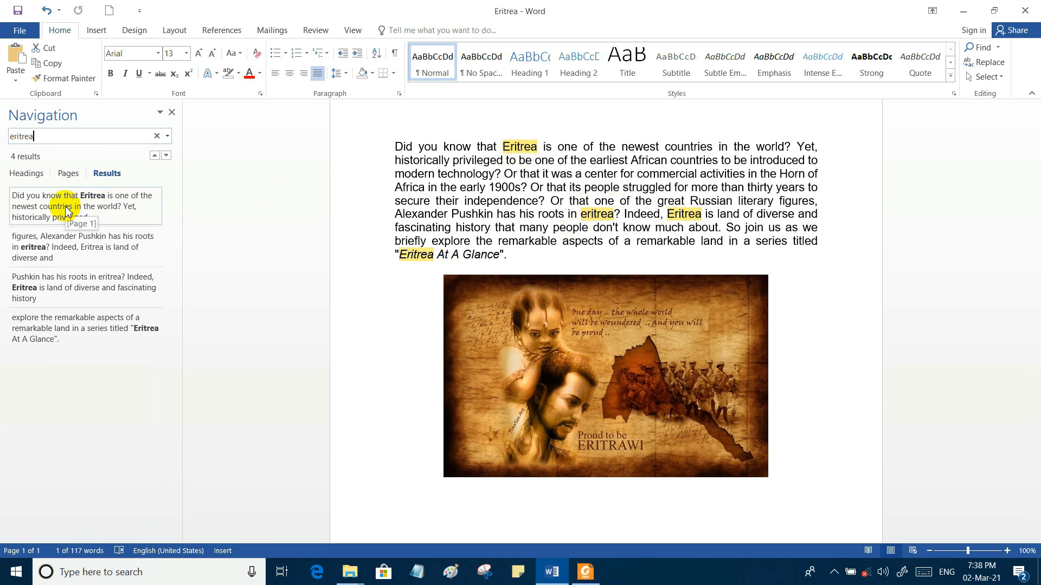
Jump through all four "eritrea" matches in turn, from the opening sentence to "Eritrea At A Glance"
click(46, 205)
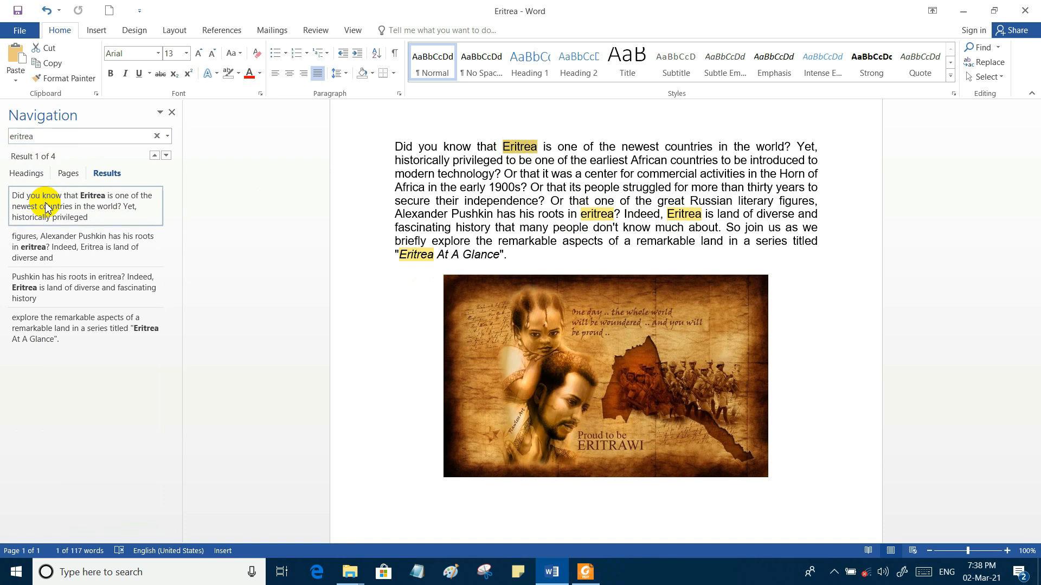
click(60, 244)
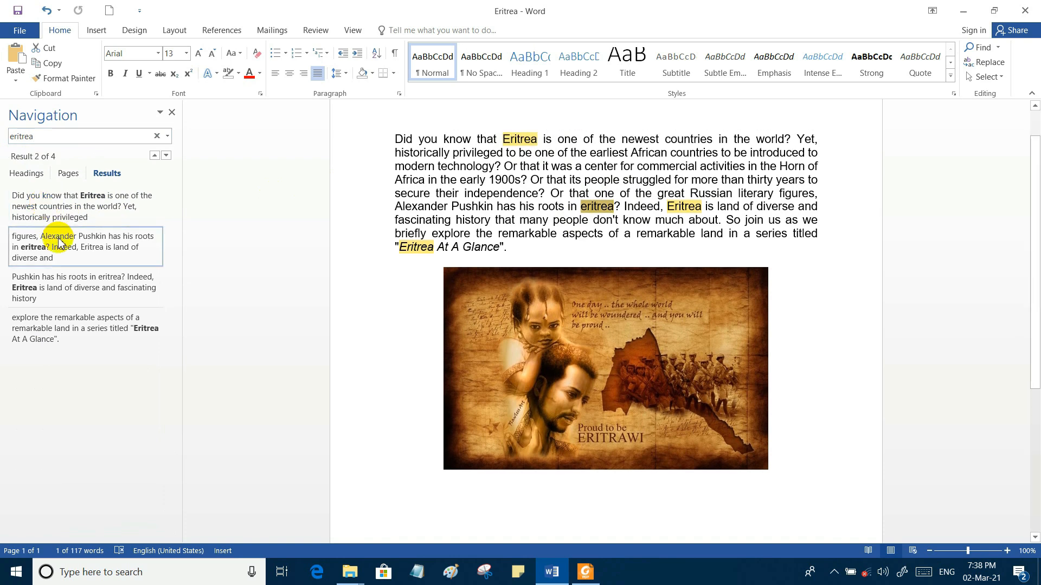
click(63, 286)
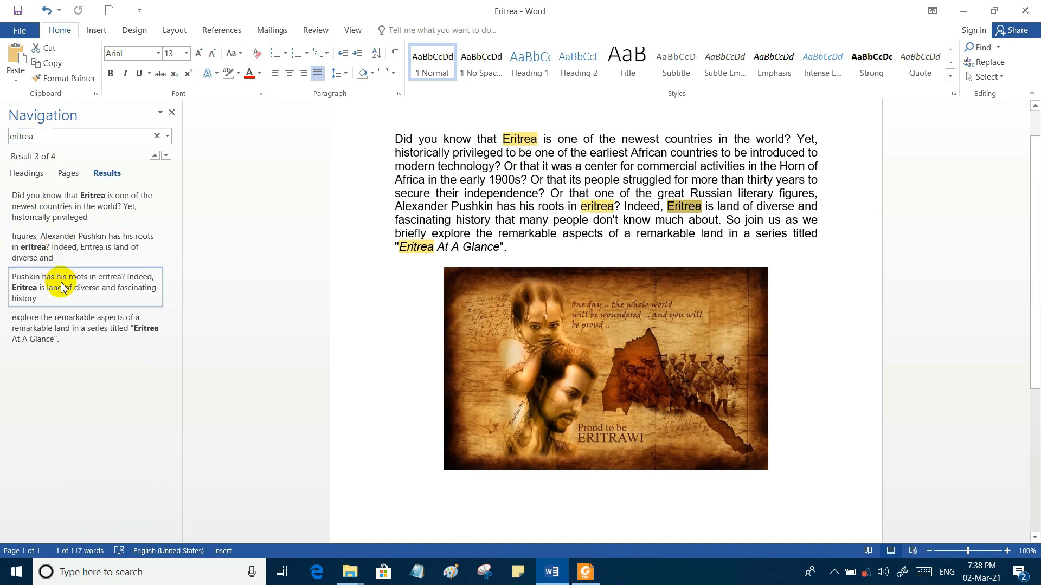
click(75, 330)
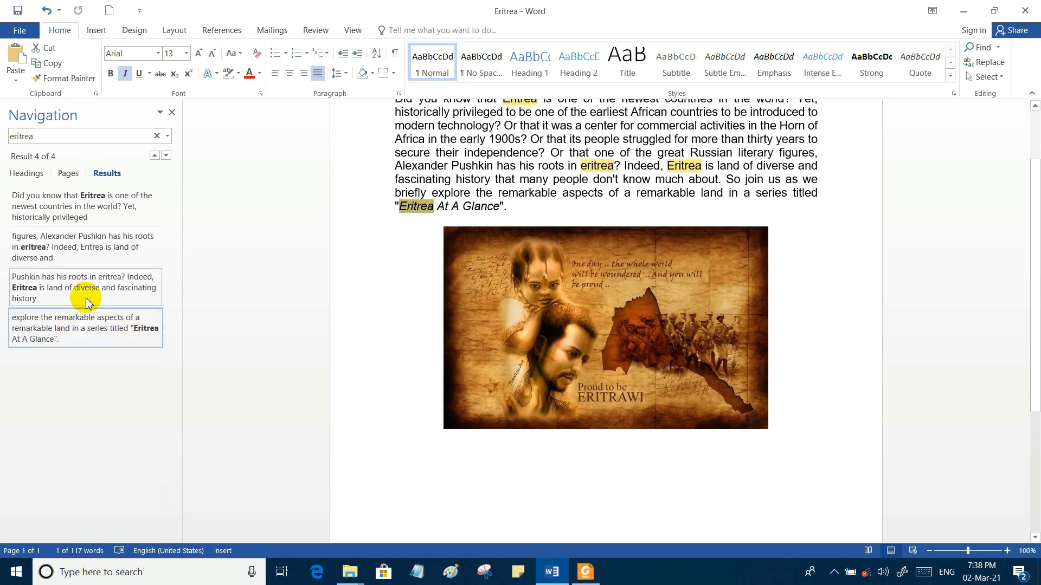
scroll(417, 257, up, 2)
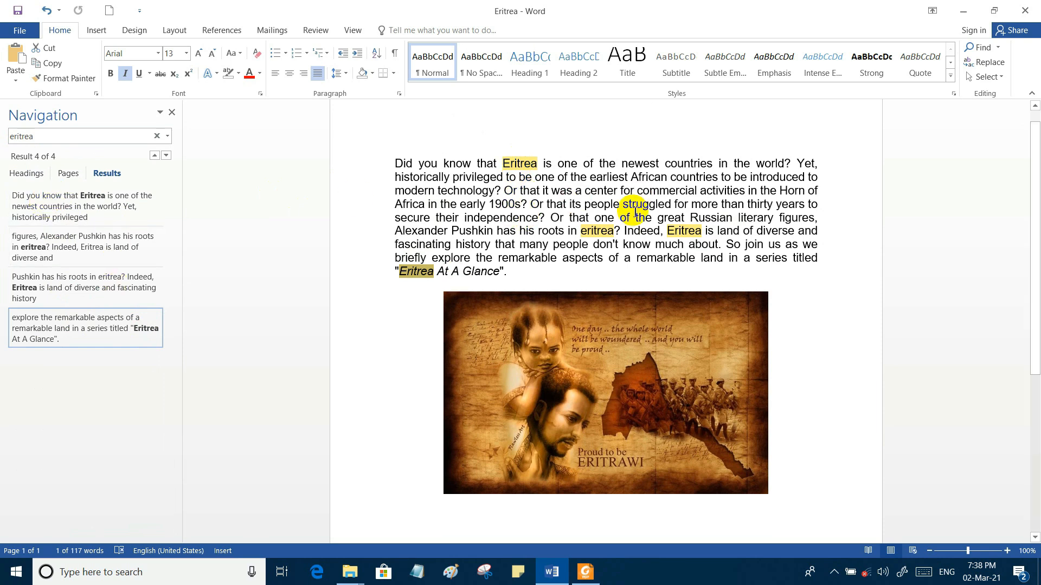
Open Advanced Find, look through the Find, Replace and Go To pages, and expand the additional search options
click(481, 288)
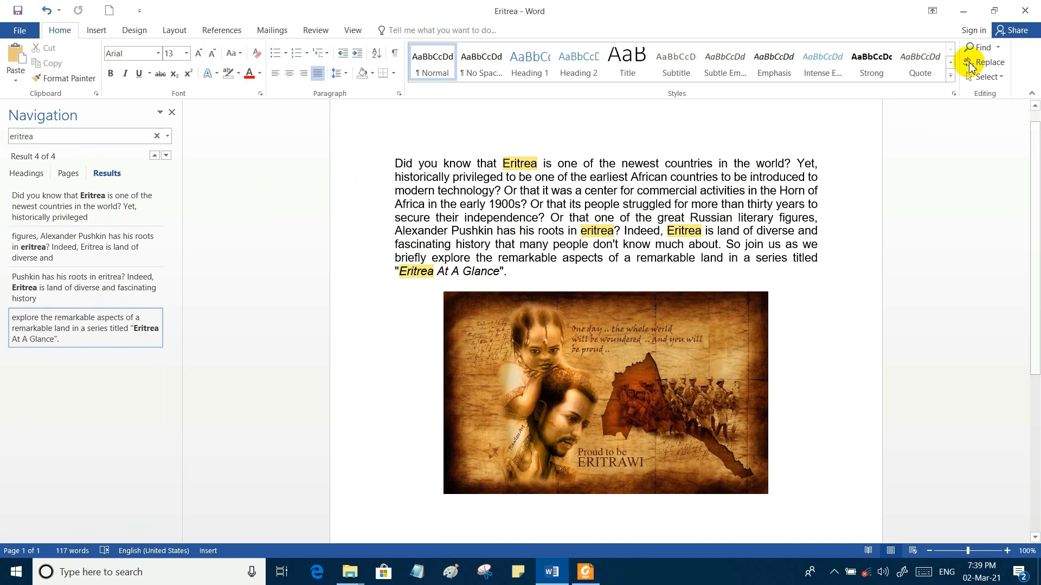
click(998, 48)
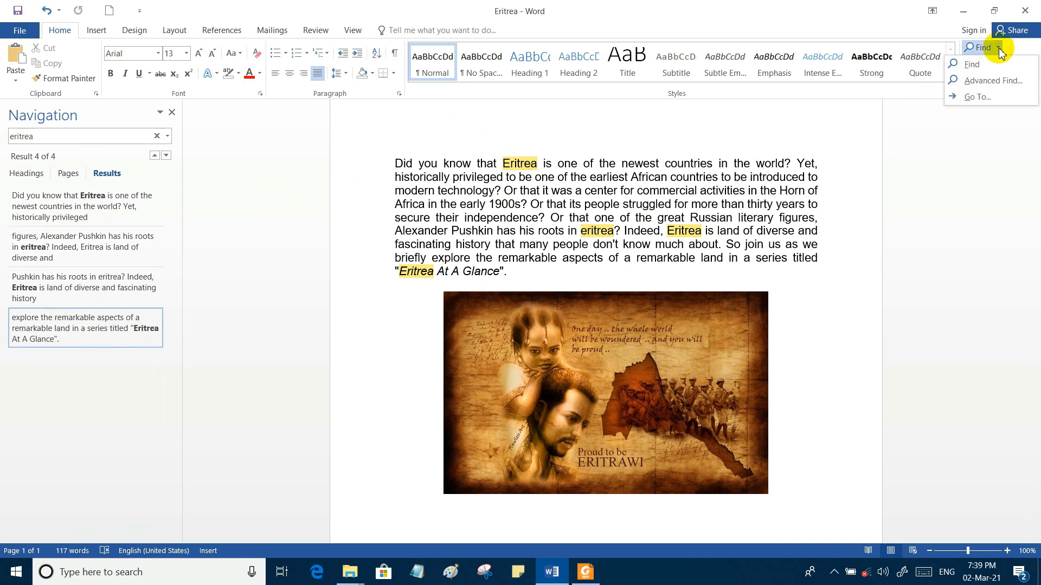
click(995, 81)
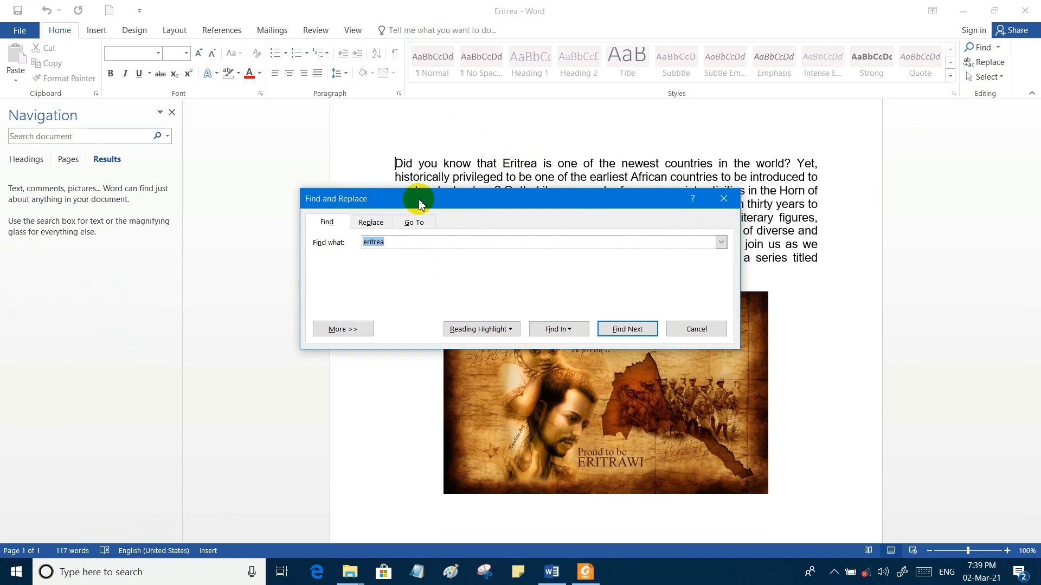
drag(419, 204, 406, 233)
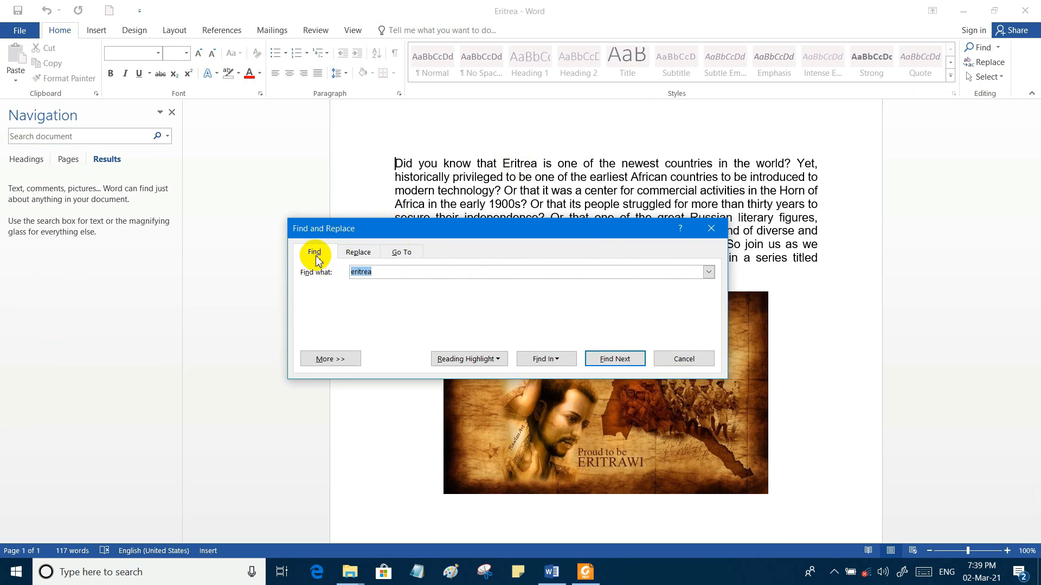
click(373, 256)
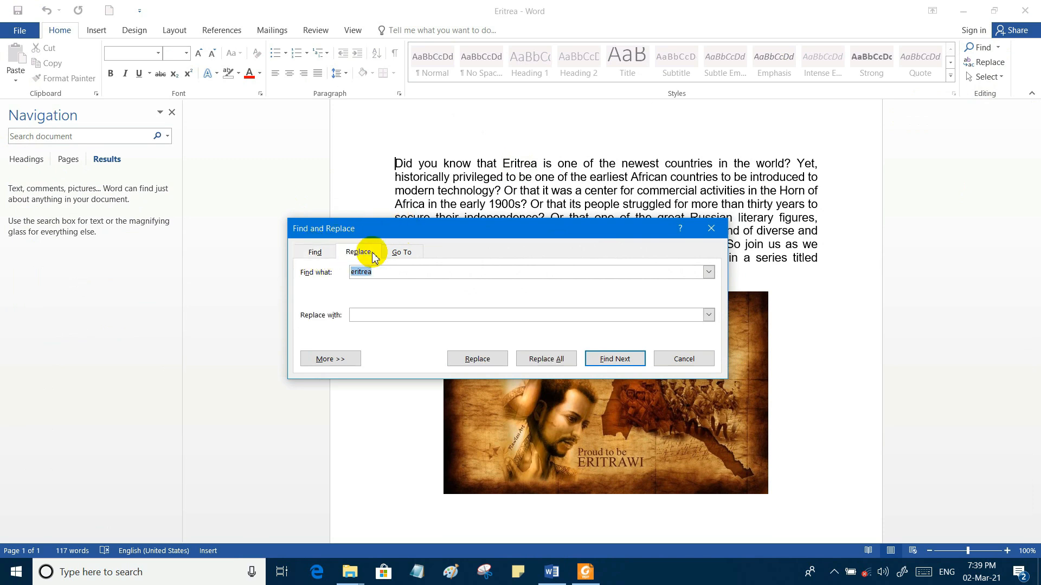
click(401, 253)
click(316, 257)
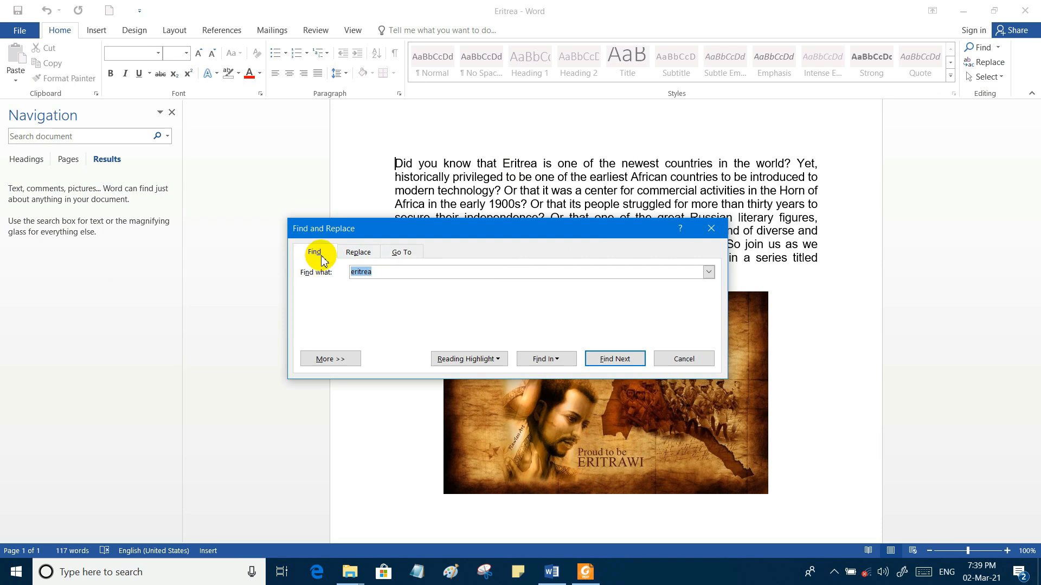
click(337, 364)
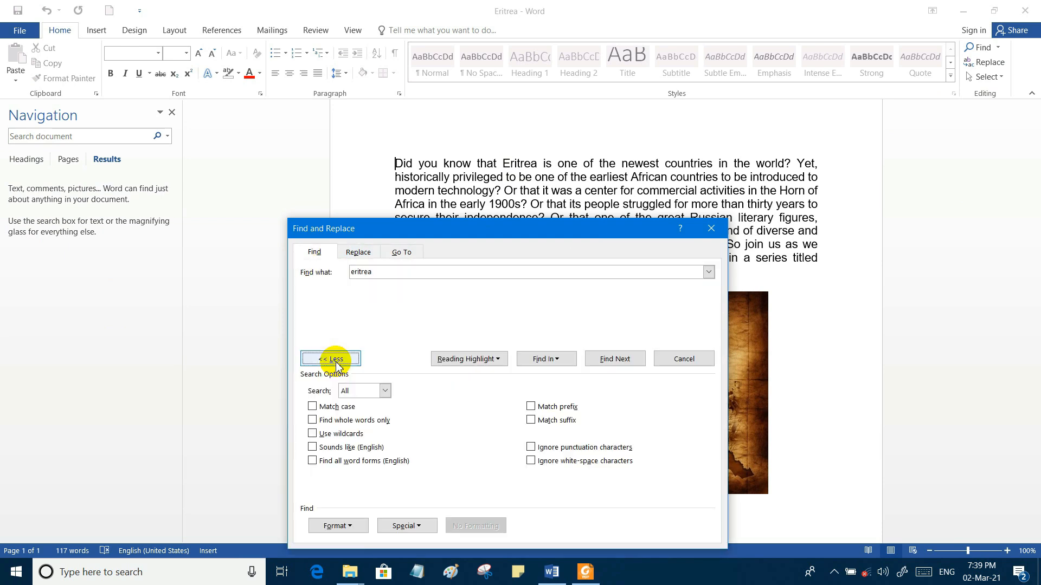
Apply reading highlight to every "eritrea" match and move the dialog clear of the document paragraph
drag(456, 232, 357, 158)
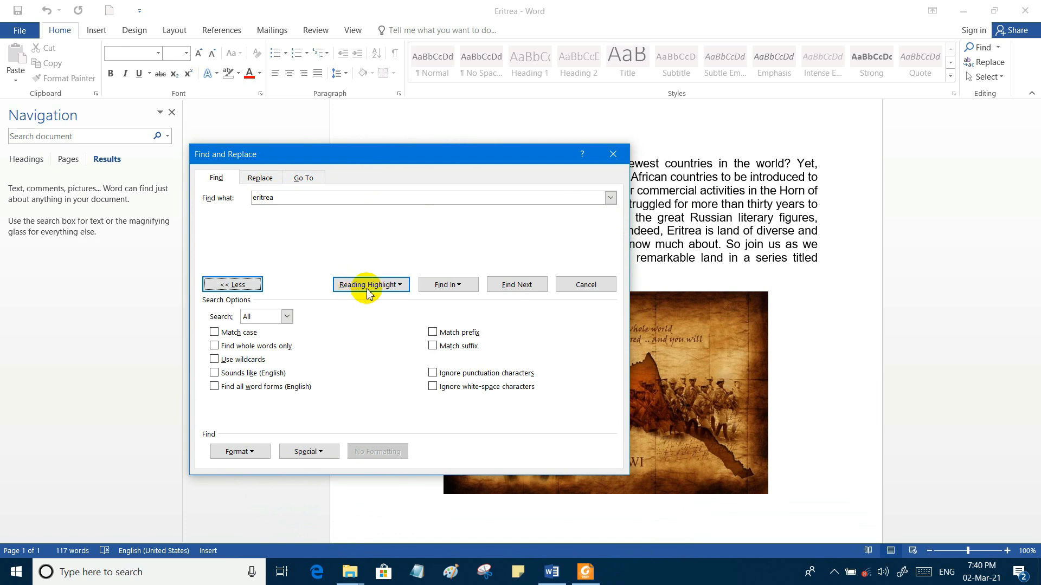
click(396, 286)
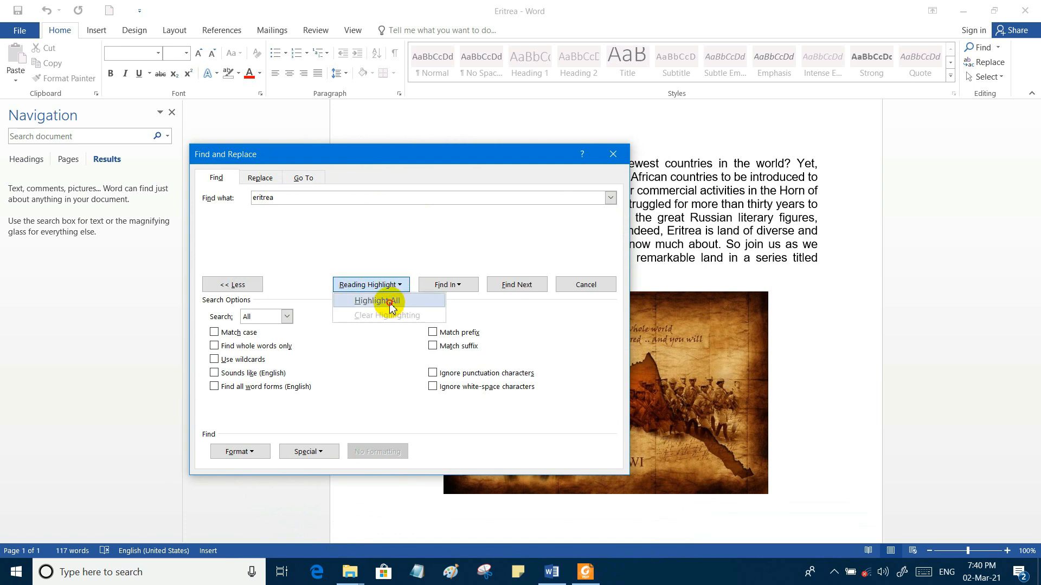
click(391, 303)
drag(441, 151, 383, 307)
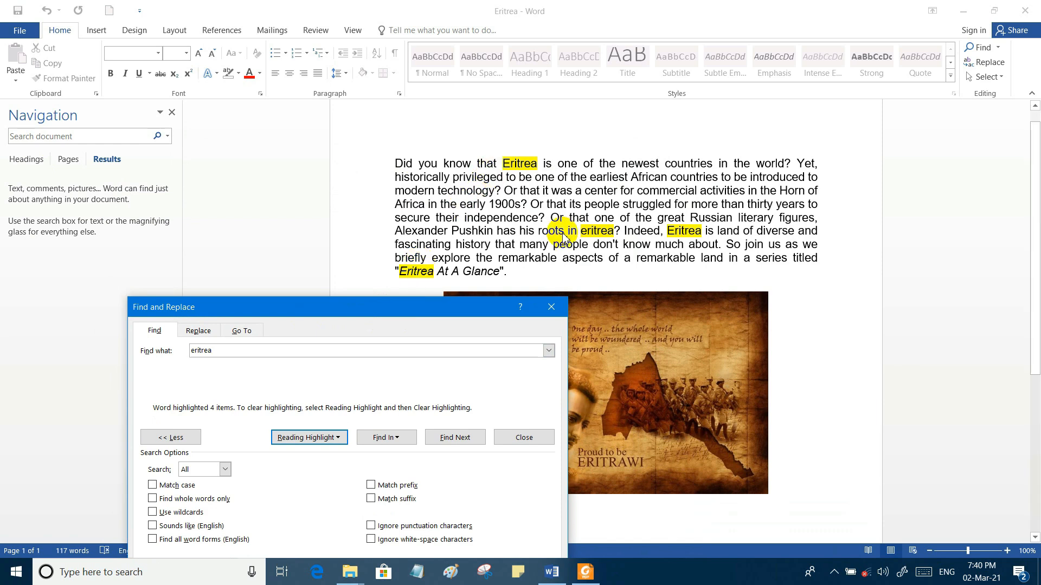
Search for "africa", go to the next match and apply reading highlight to all its matches
drag(220, 348, 195, 353)
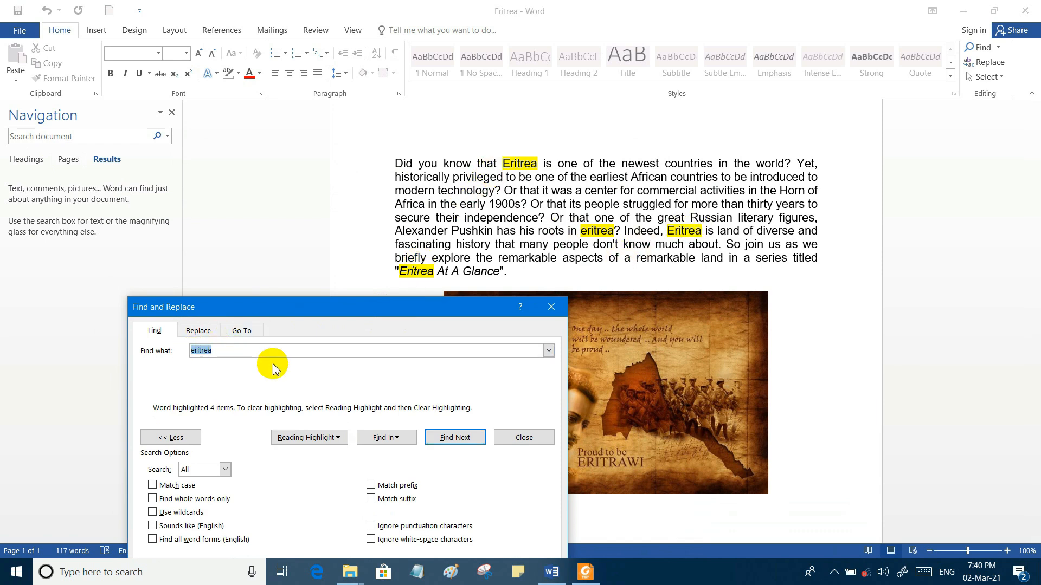
text(africa)
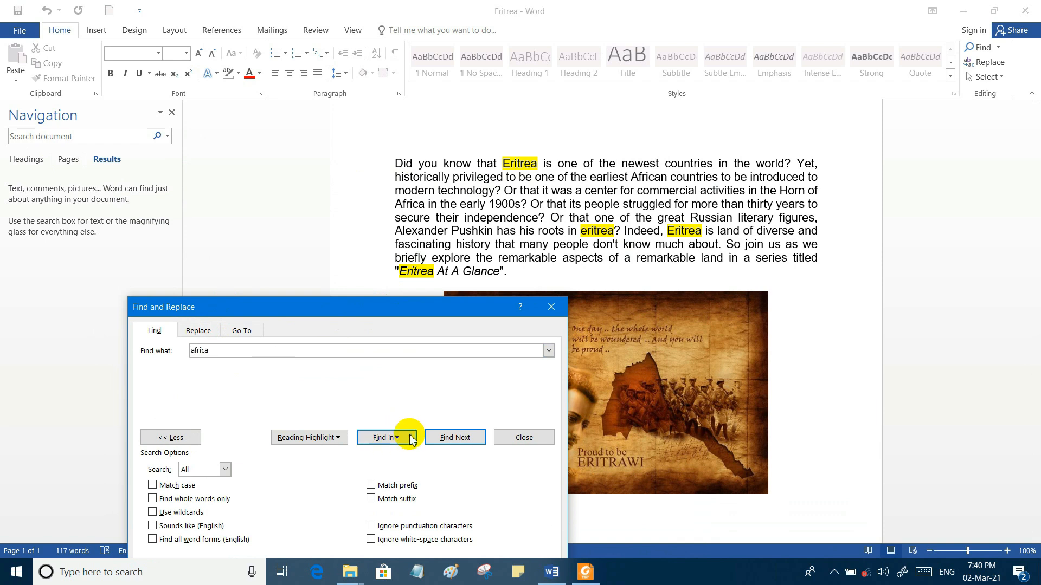
click(443, 438)
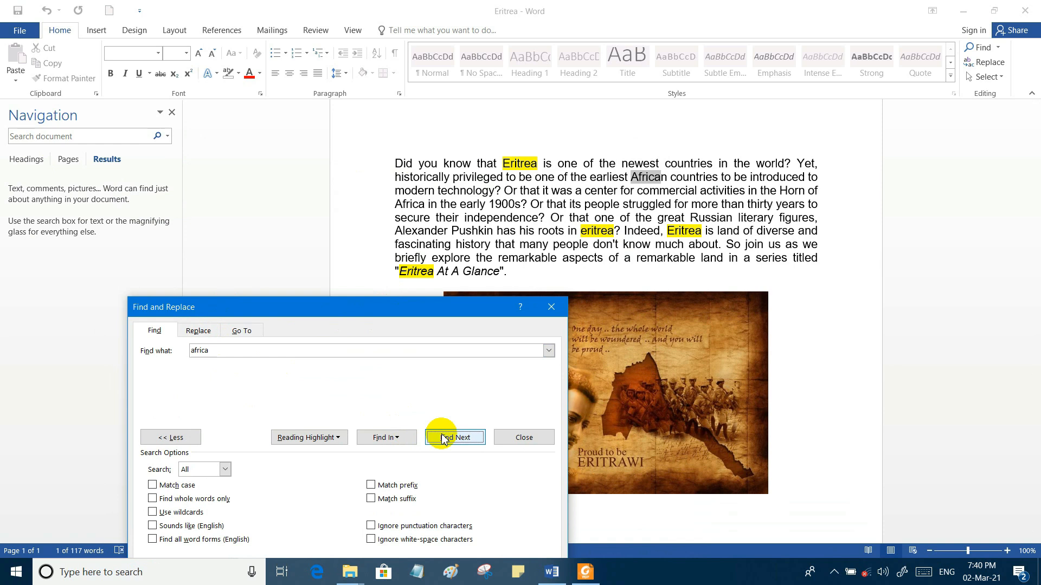
click(336, 438)
click(333, 455)
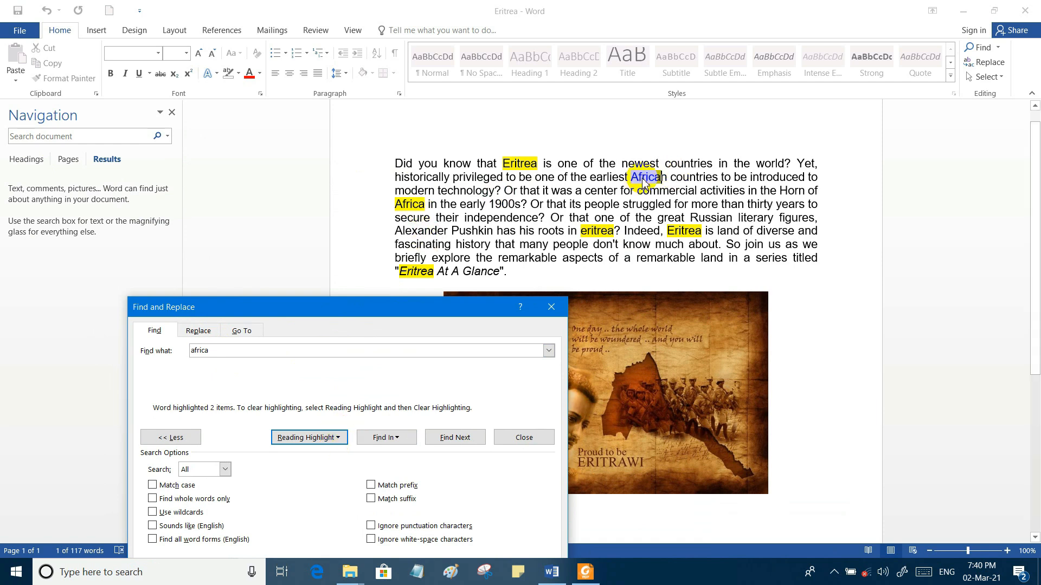
Change the search text to "the" and apply reading highlight to all its matches
drag(213, 353, 168, 350)
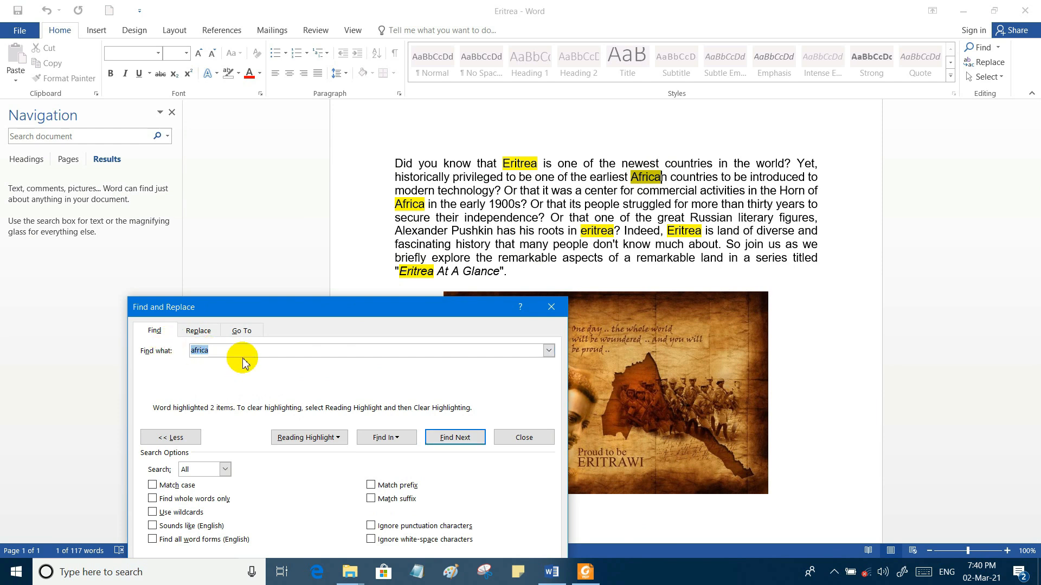
text(the)
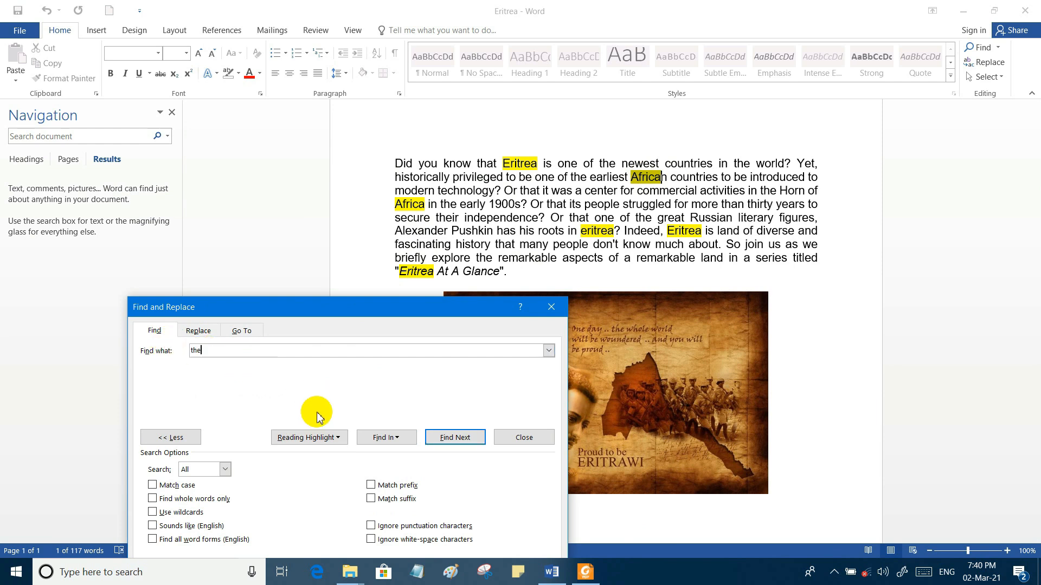
click(324, 436)
click(323, 456)
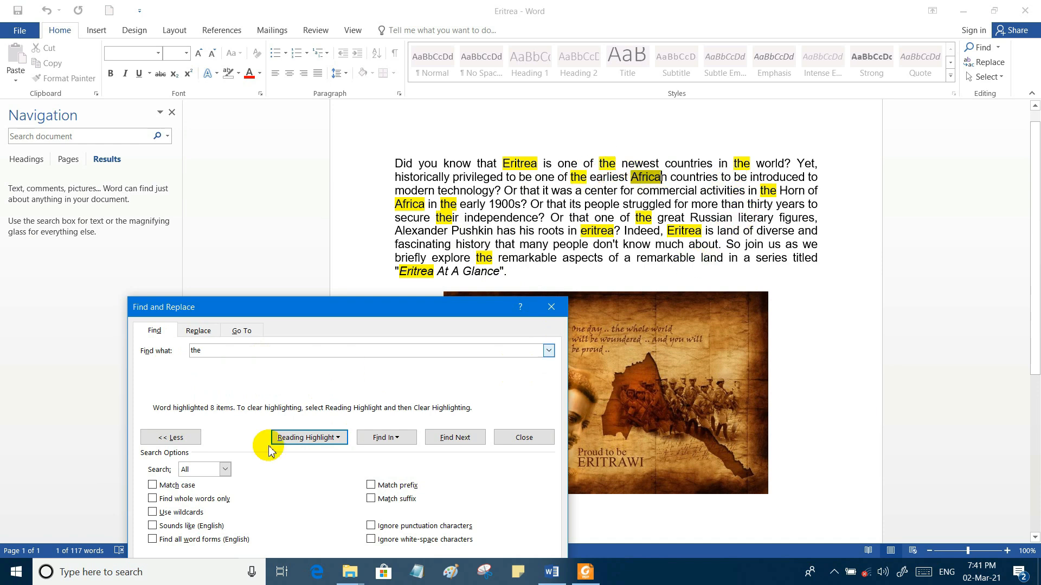
Clear all reading highlights, display the Find In scope choices and close Find and Replace
click(321, 439)
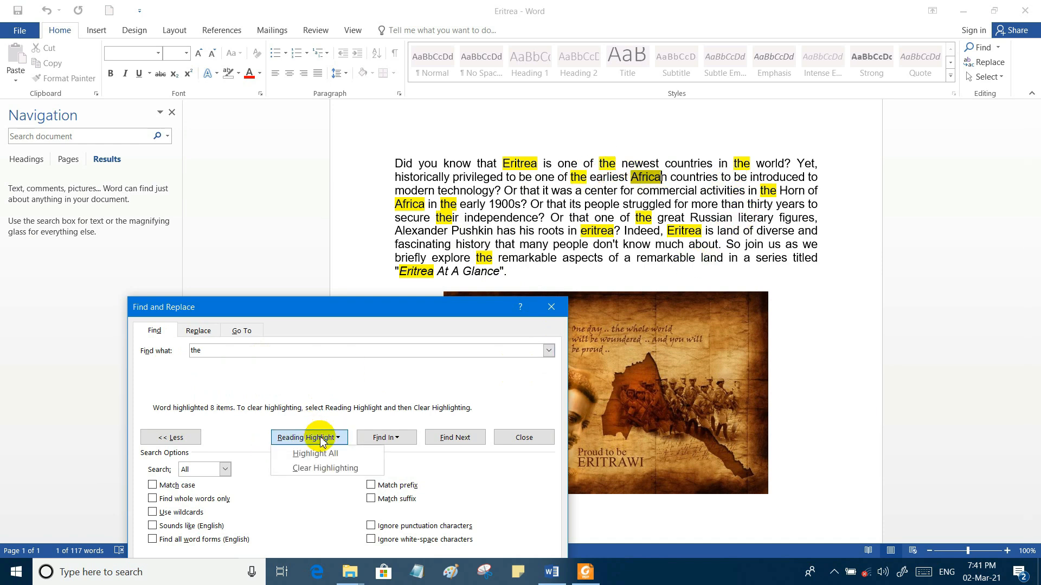
click(335, 469)
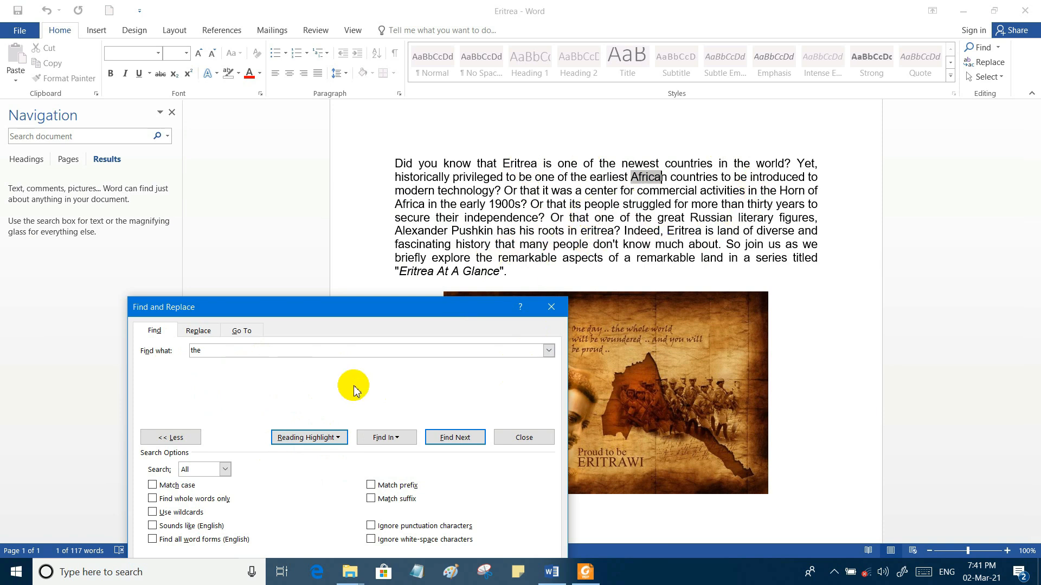
click(396, 438)
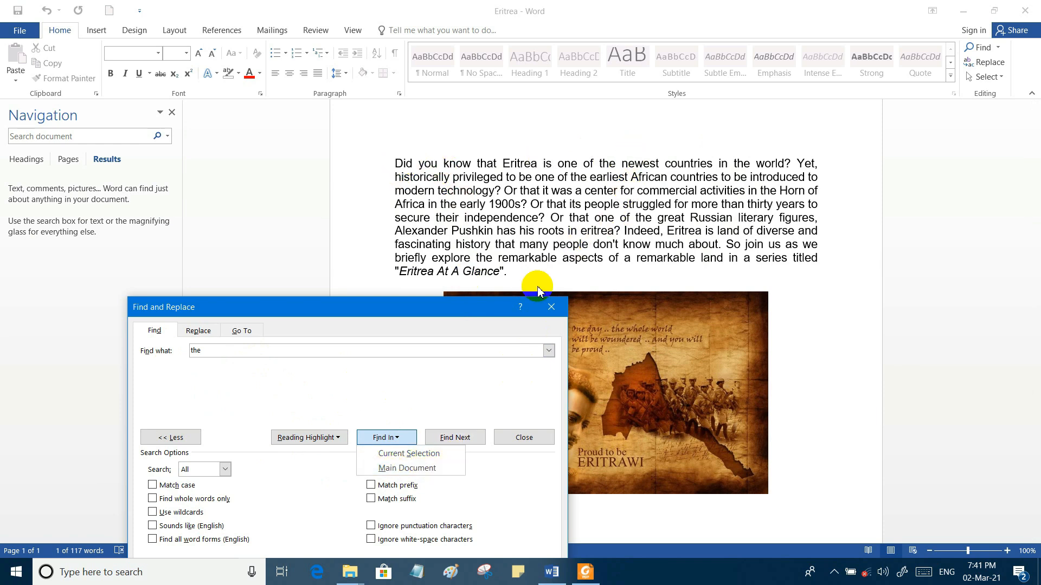
click(550, 307)
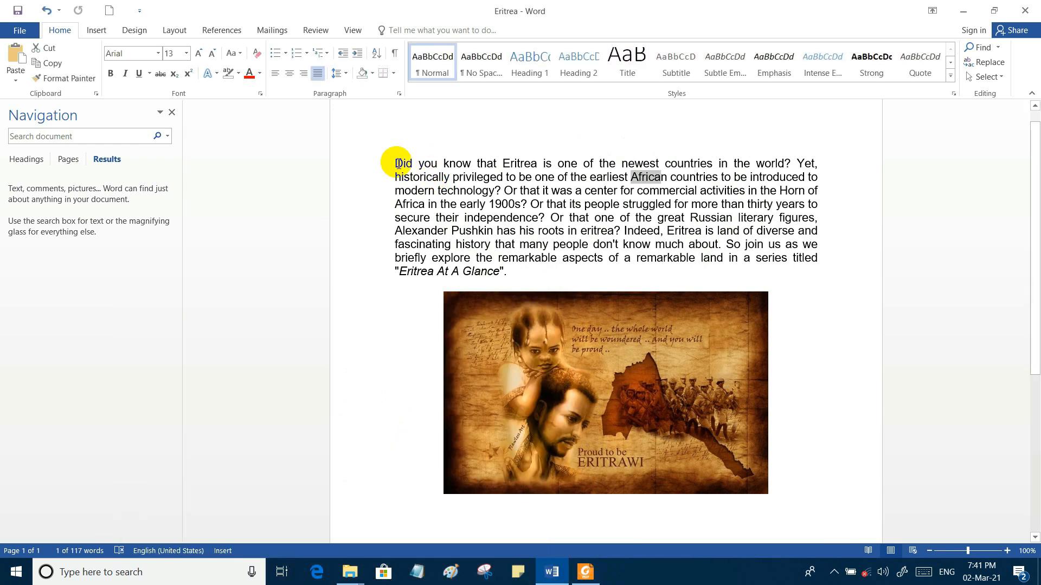
Select the opening text from "Did you know" to "modern technology?" and find every "the" within the current selection using Advanced Find
click(400, 163)
drag(395, 163, 503, 190)
click(997, 48)
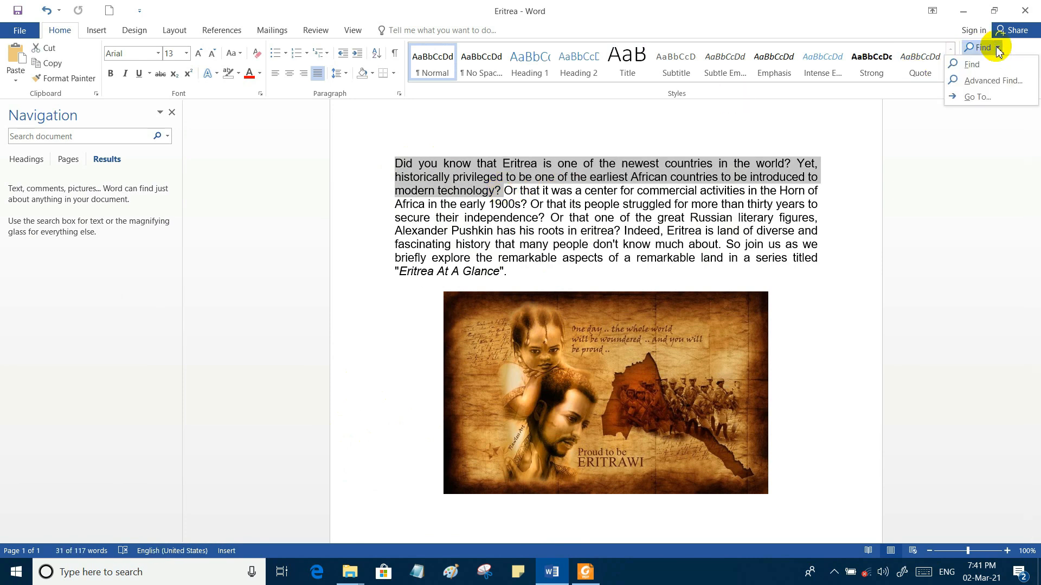
click(990, 79)
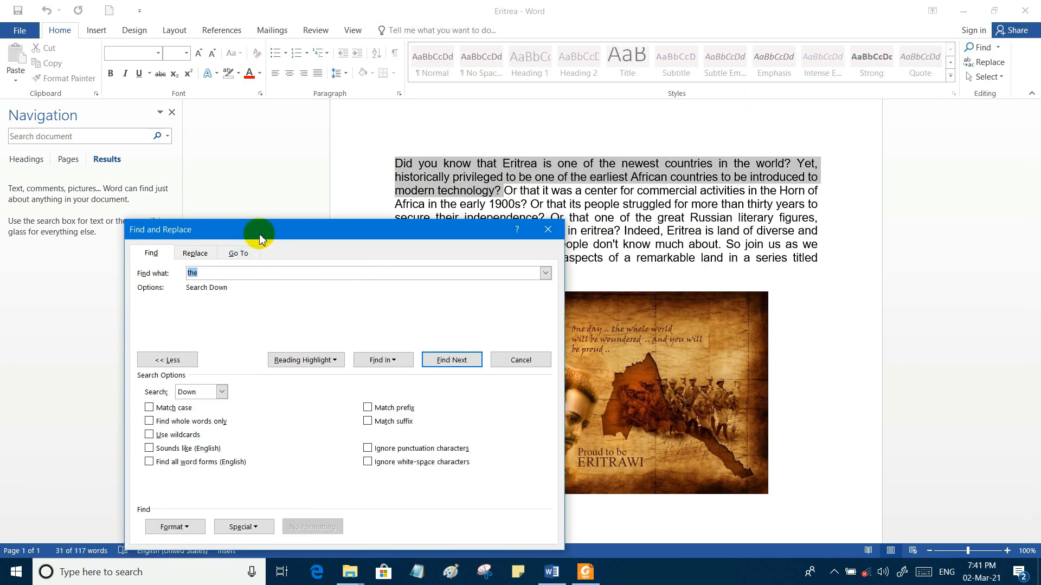
drag(260, 238, 248, 258)
click(380, 380)
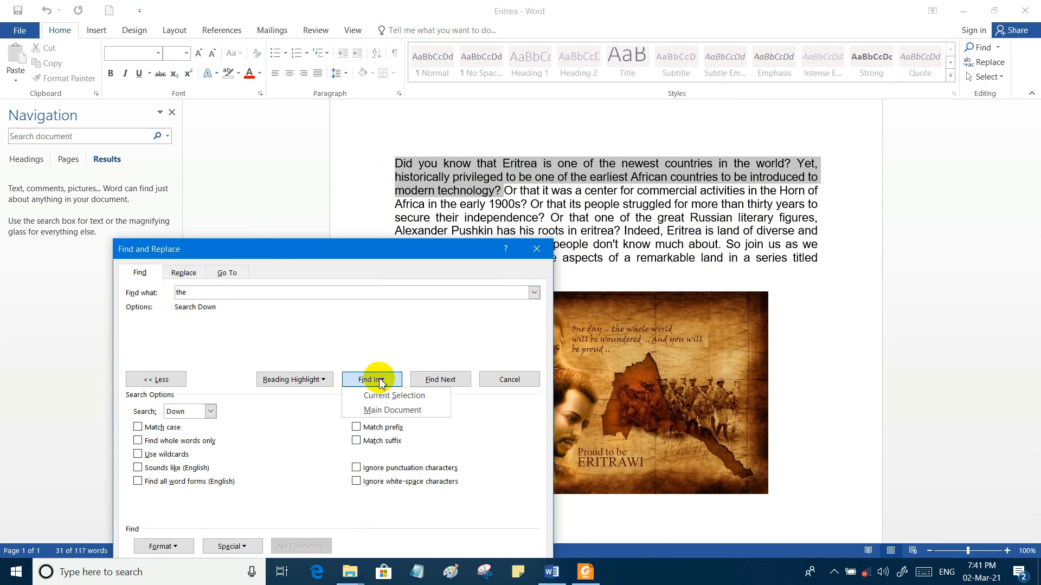
click(387, 396)
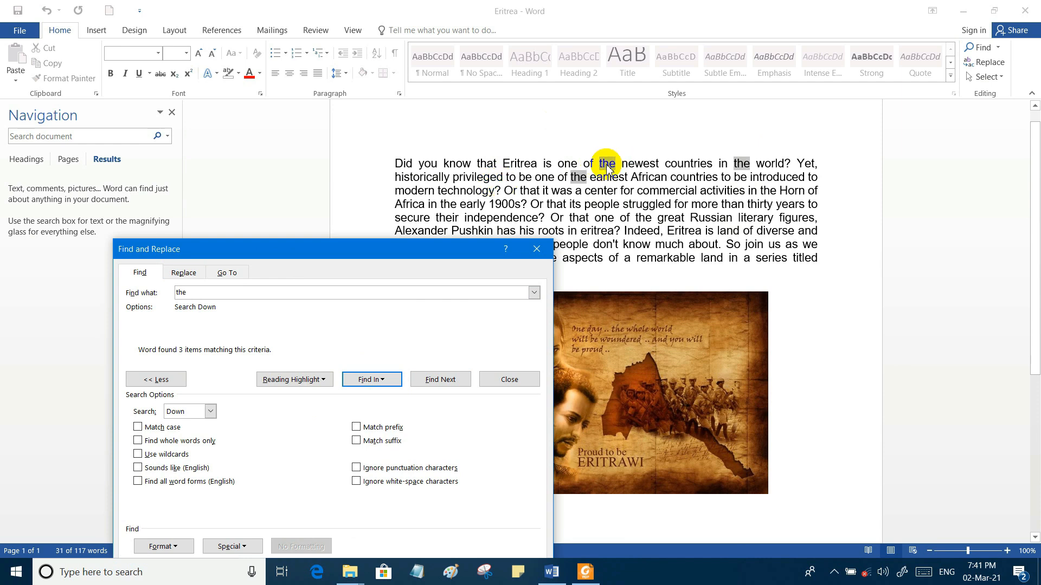
Move the dialog clear of the paragraph and find every "the" in the main document
drag(442, 255, 438, 286)
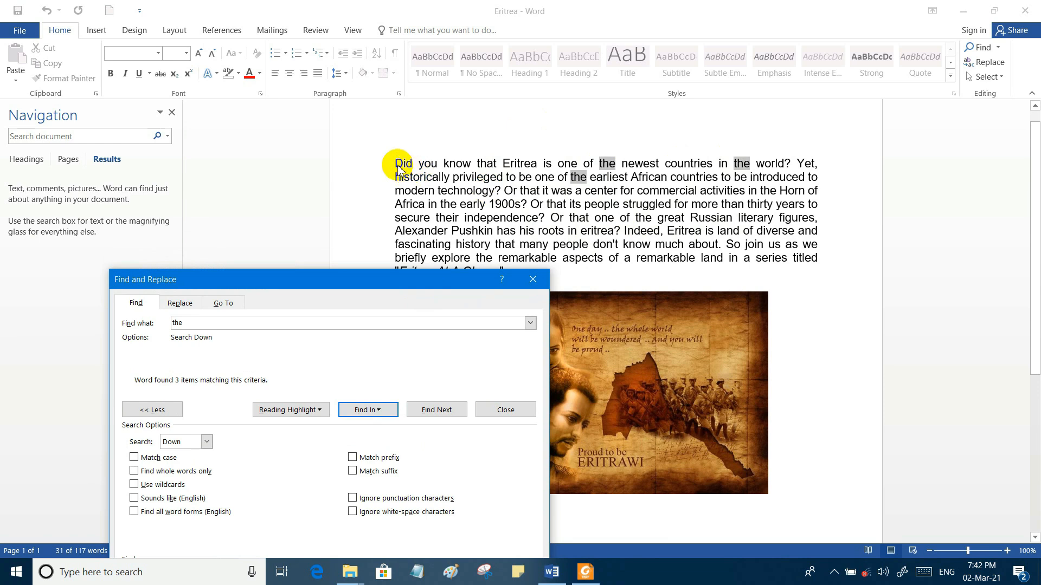
click(375, 410)
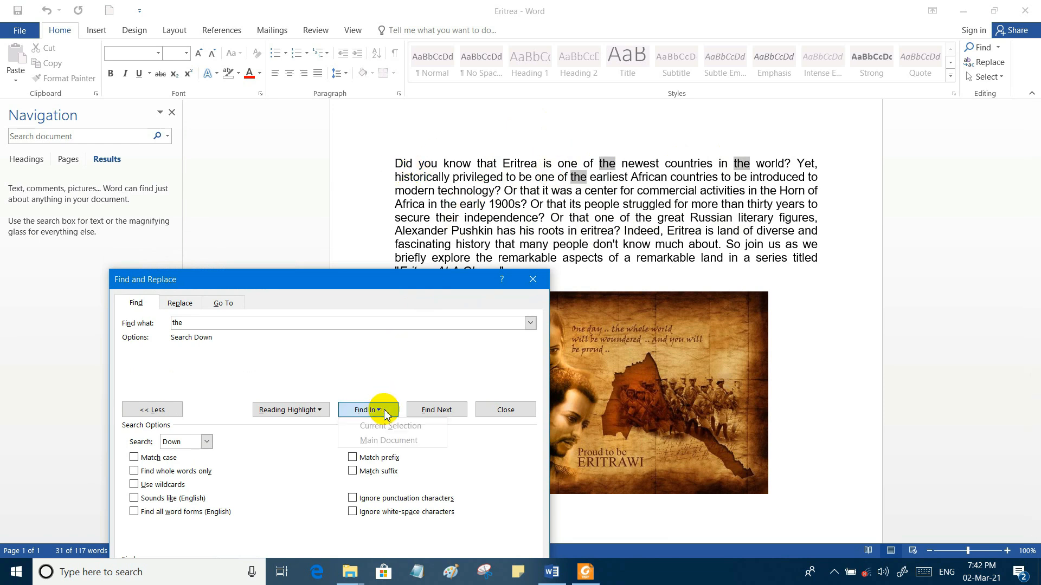
click(378, 439)
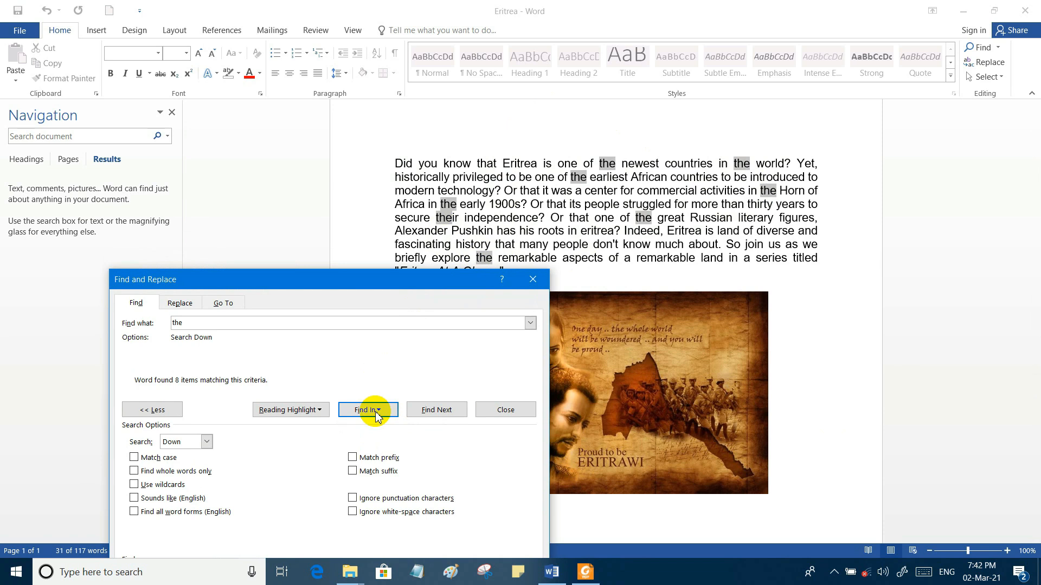
Turn on Match case and apply reading highlight to every "the" match
click(442, 409)
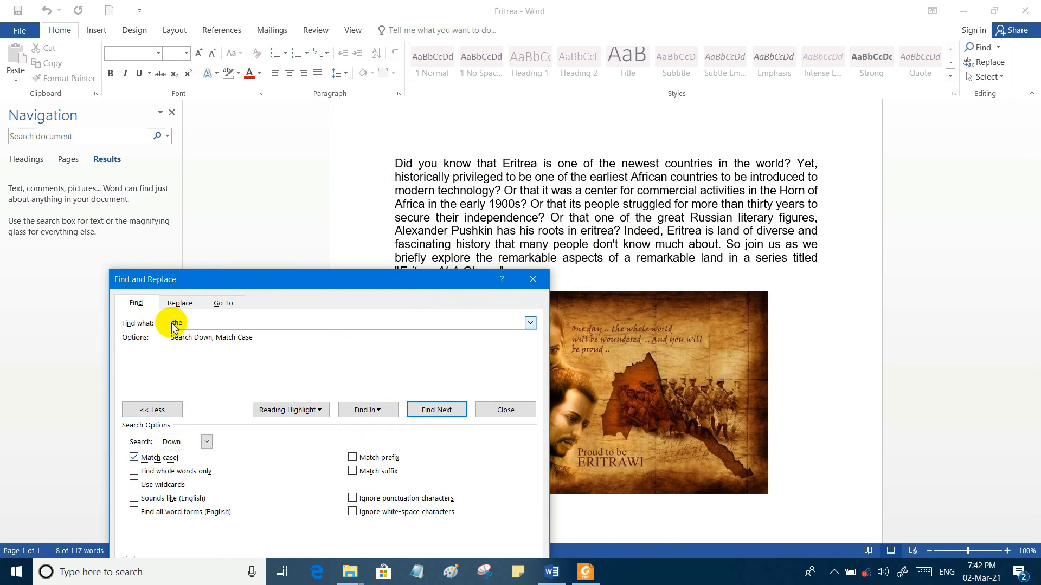
click(319, 411)
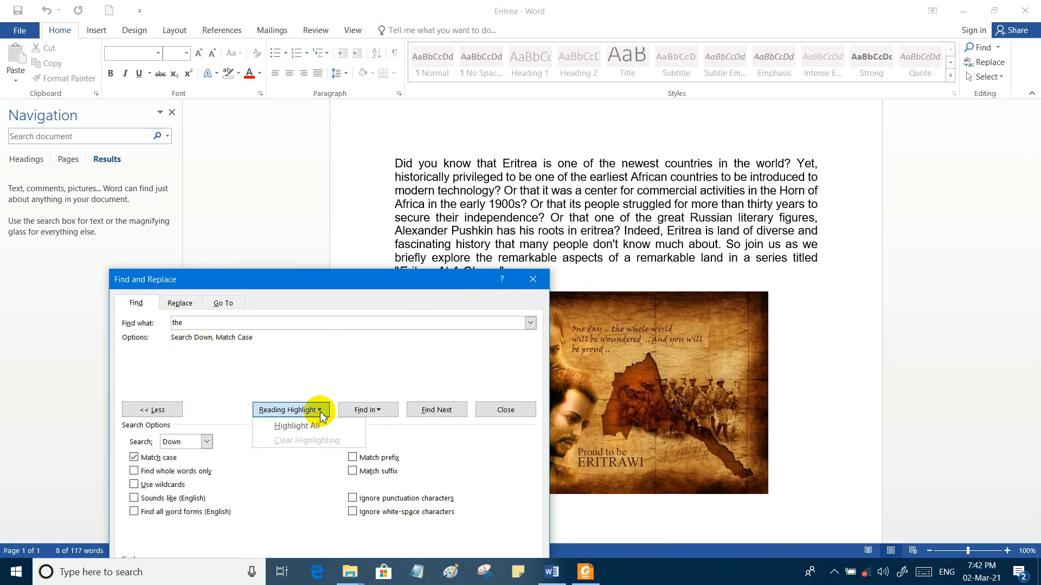
click(298, 426)
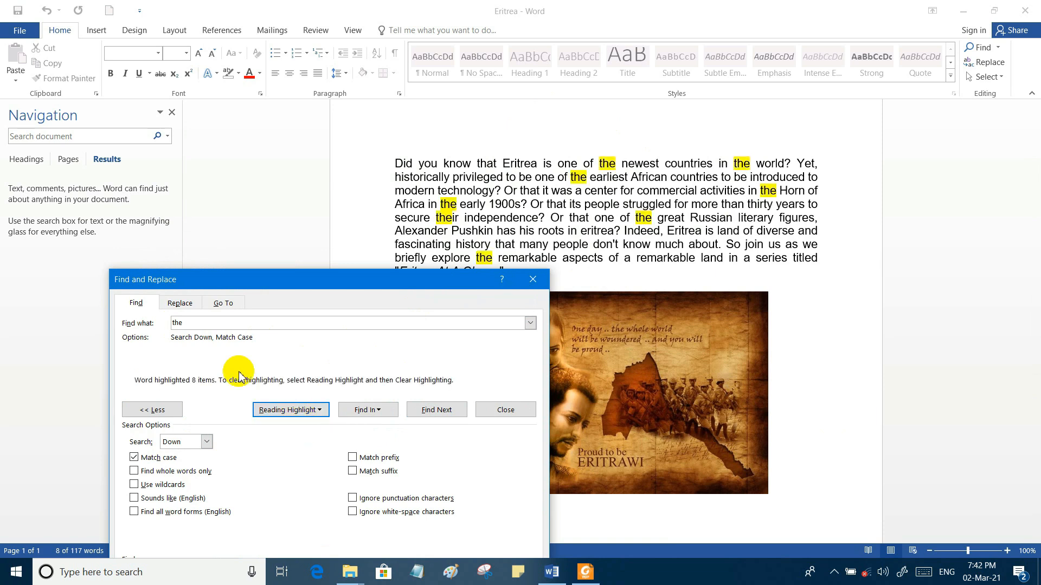
Change the case-sensitive search text to "The", clear the existing highlights and apply reading highlight to all matches
click(175, 323)
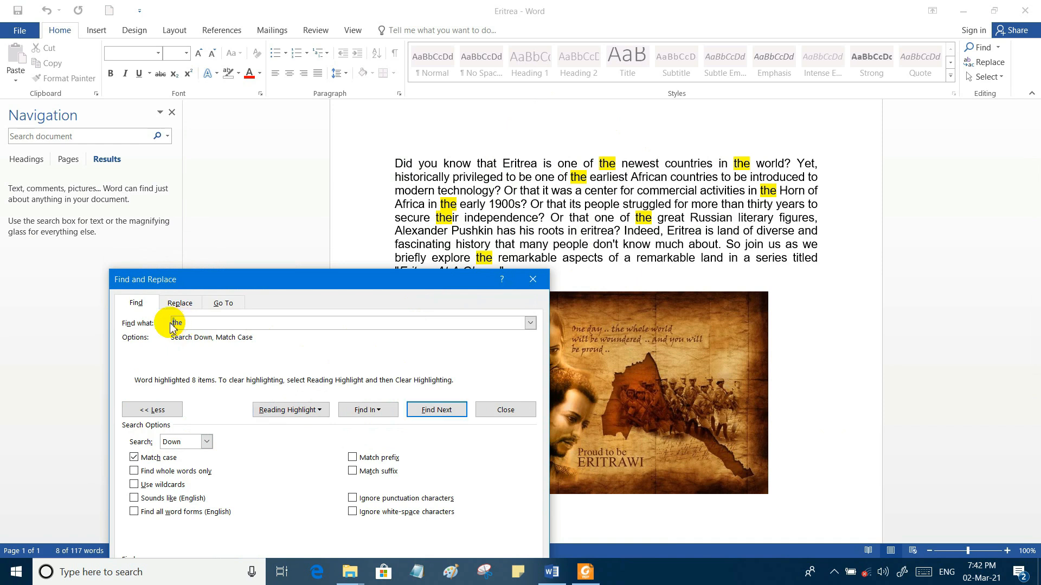
key(BackSpace)
text(T)
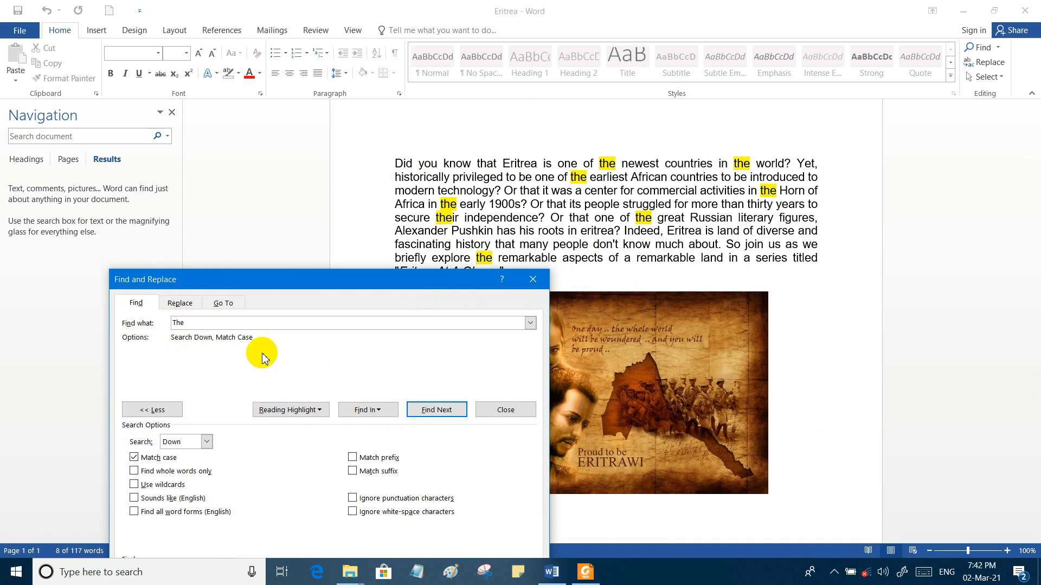
click(320, 410)
click(310, 440)
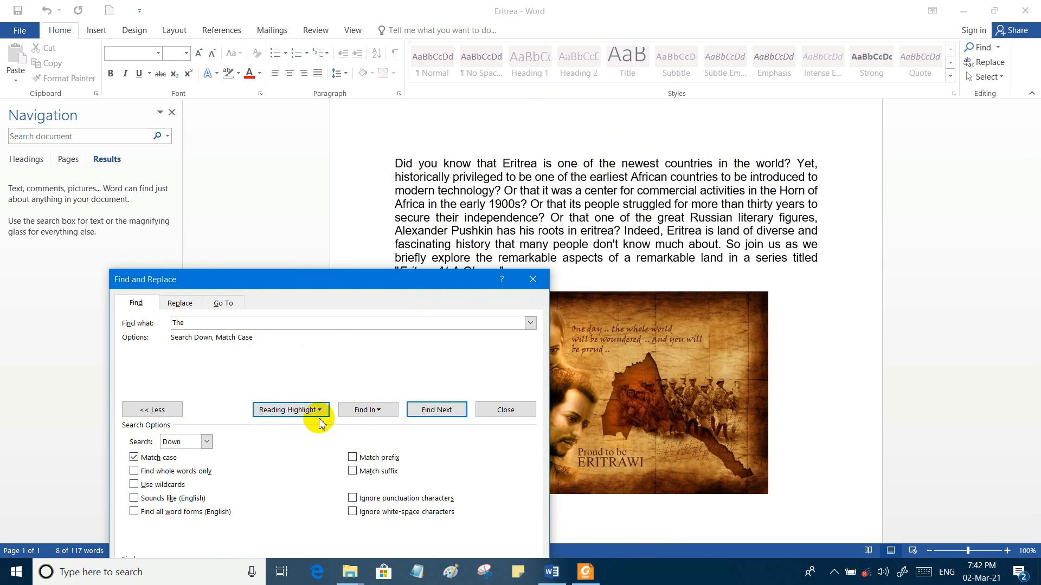
click(320, 411)
click(312, 426)
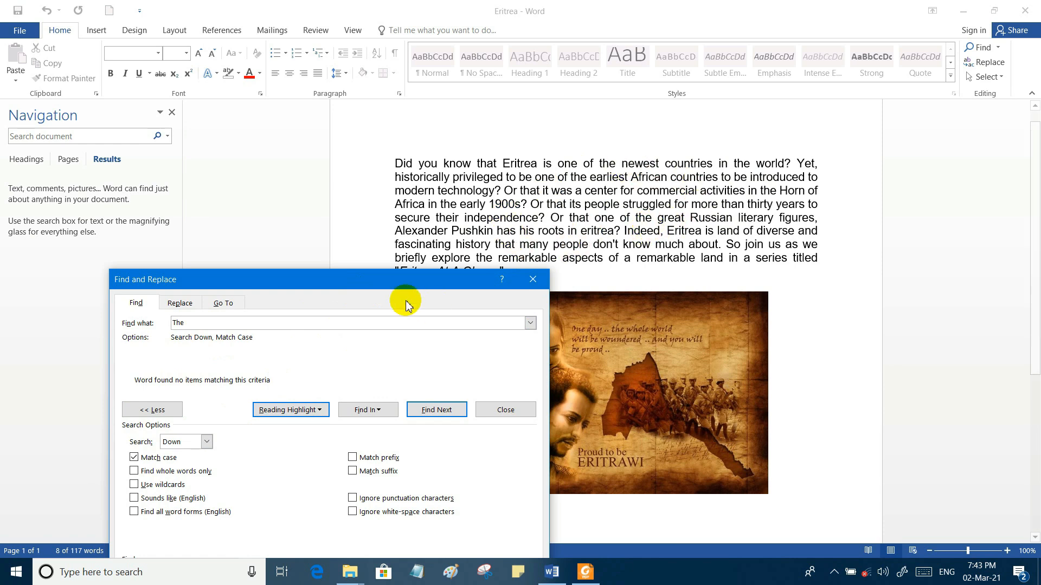
Turn off Match case, set the search text to "Eritrea" and try to apply reading highlight to all matches
drag(375, 271, 315, 206)
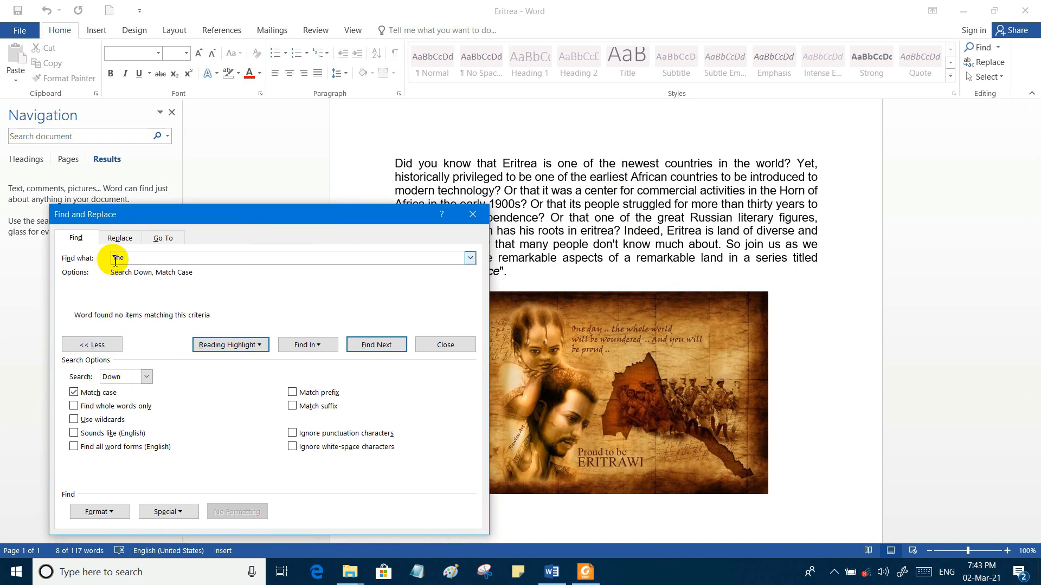
click(82, 393)
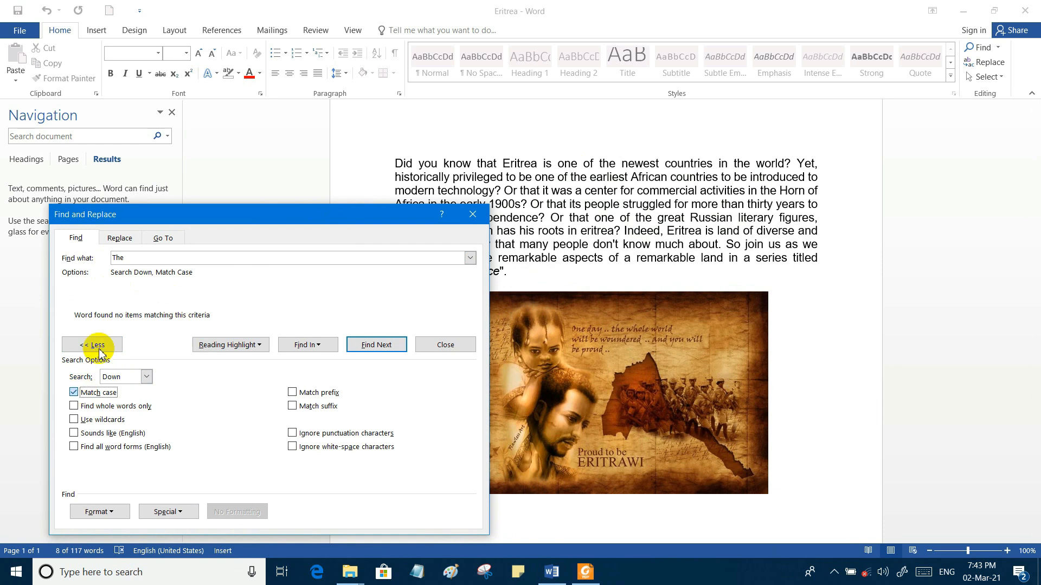
double_click(119, 258)
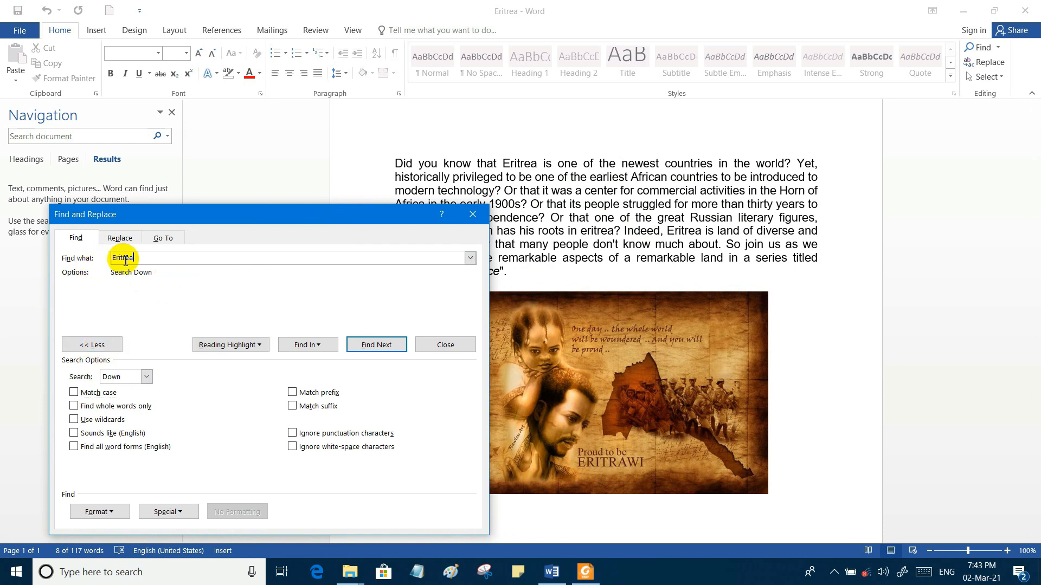
click(245, 345)
click(244, 361)
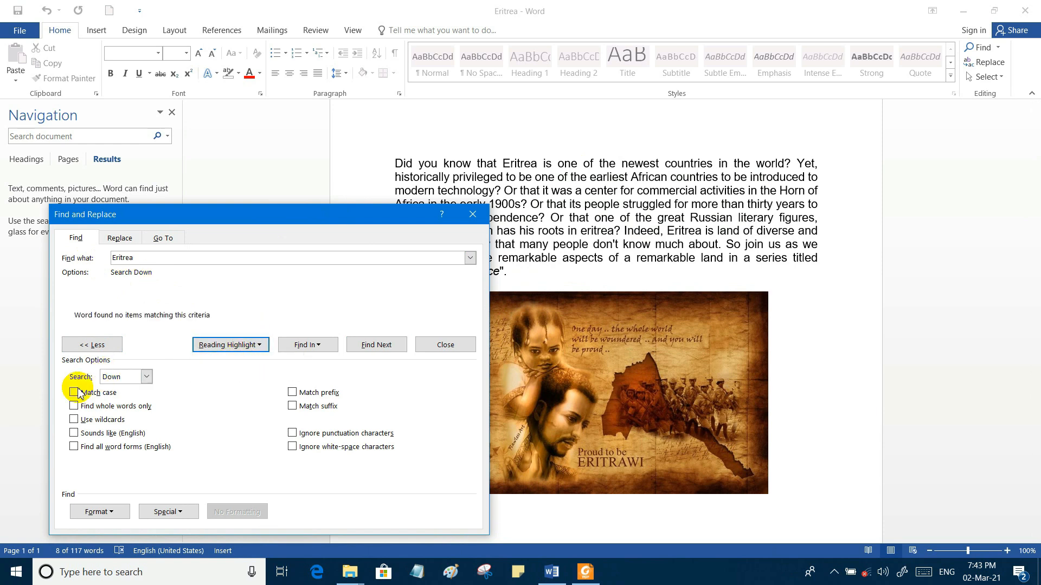
Turn on Match case, retry reading highlight for all "Eritrea" matches and move the dialog slightly off the paragraph
click(73, 393)
click(245, 347)
click(244, 360)
drag(300, 223, 290, 202)
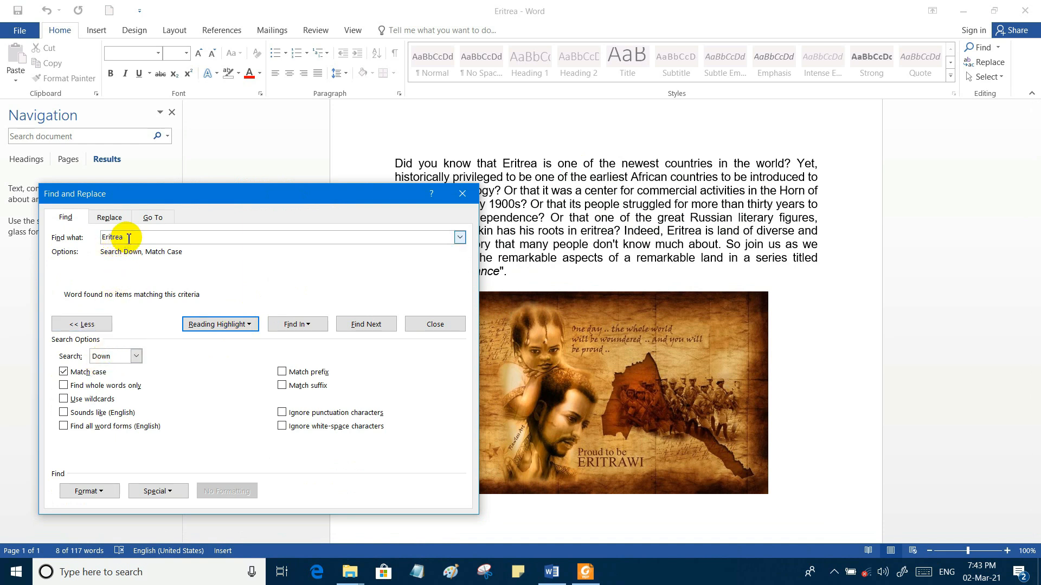
Change the search text to "eritrea", turn off Match case and find every match in the main document
drag(129, 239, 102, 239)
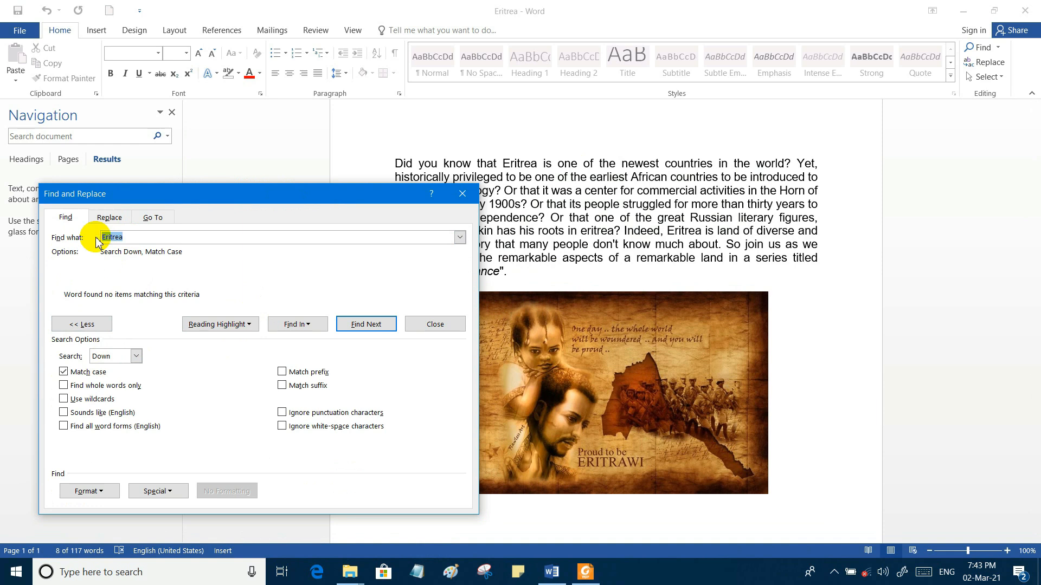
text(e)
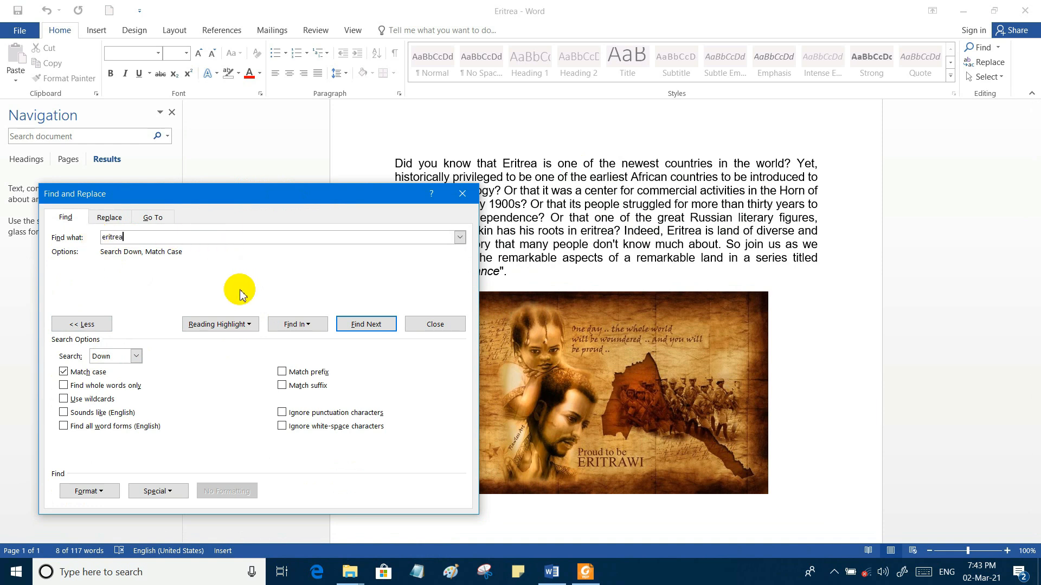
click(83, 373)
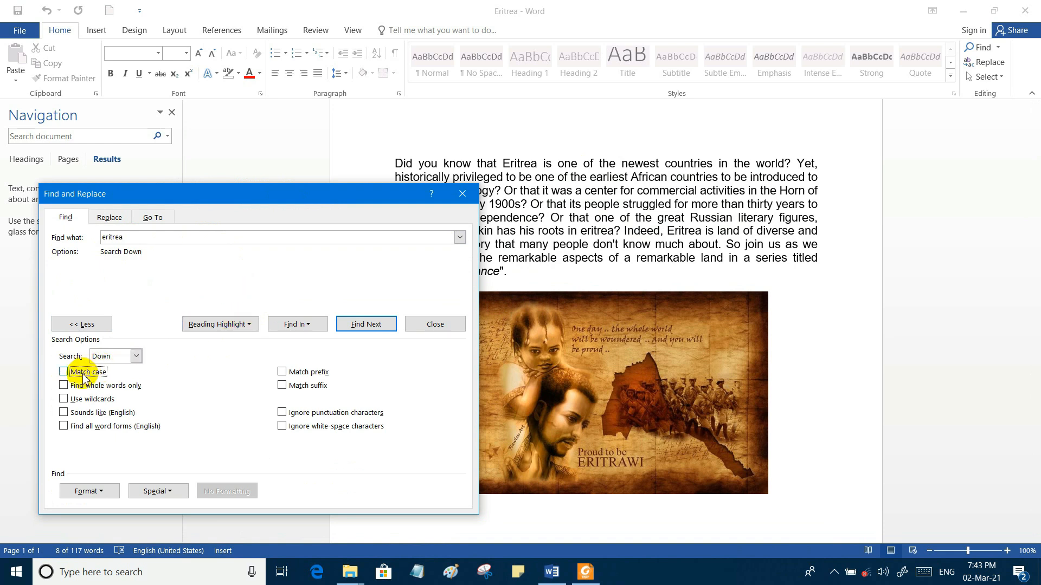
click(83, 373)
click(228, 324)
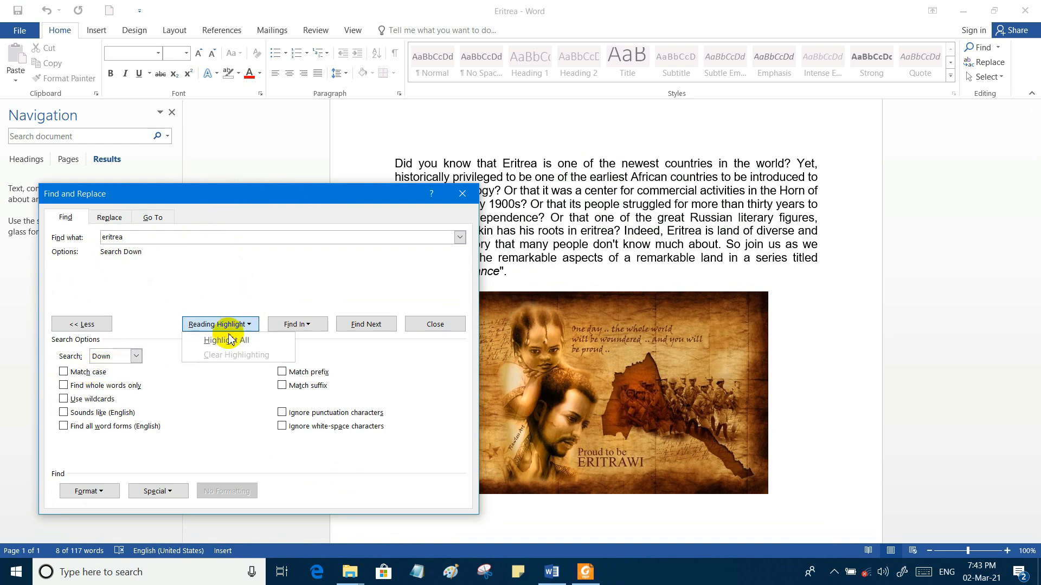
click(226, 345)
click(293, 324)
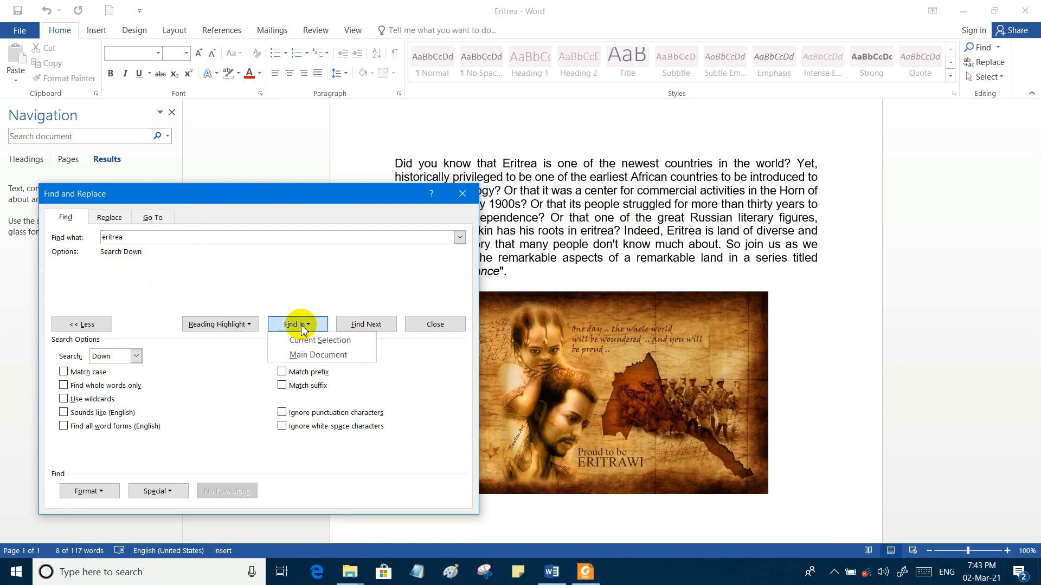
click(303, 357)
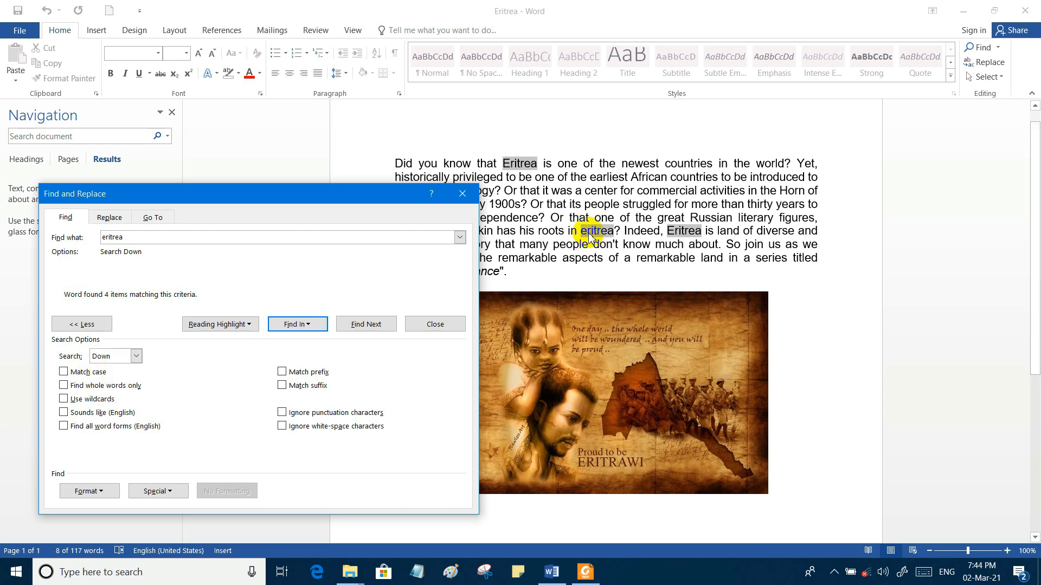
Move the dialog below the paragraph, turn on Match case and find every "eritrea" in the main document
drag(362, 197, 382, 304)
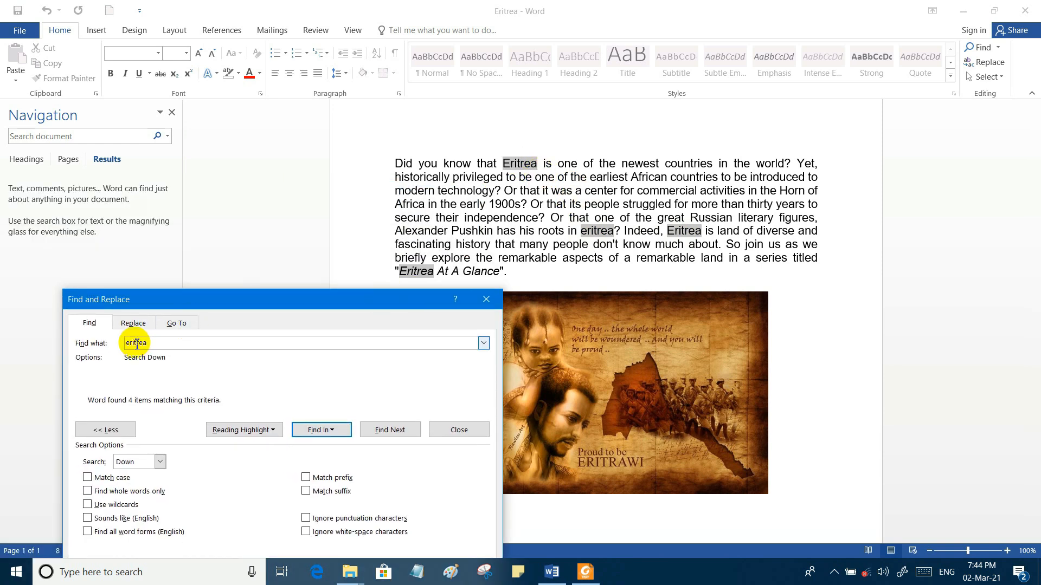
click(89, 477)
click(320, 430)
click(324, 459)
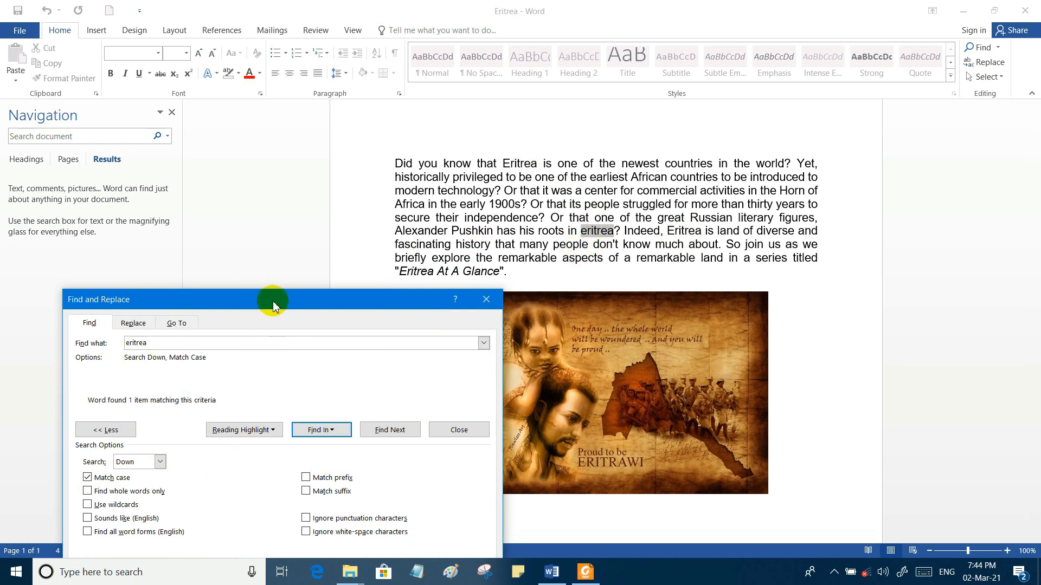
Turn off Match case and step through the "eritrea" matches one by one, continuing the search from the document's beginning
drag(272, 298, 252, 155)
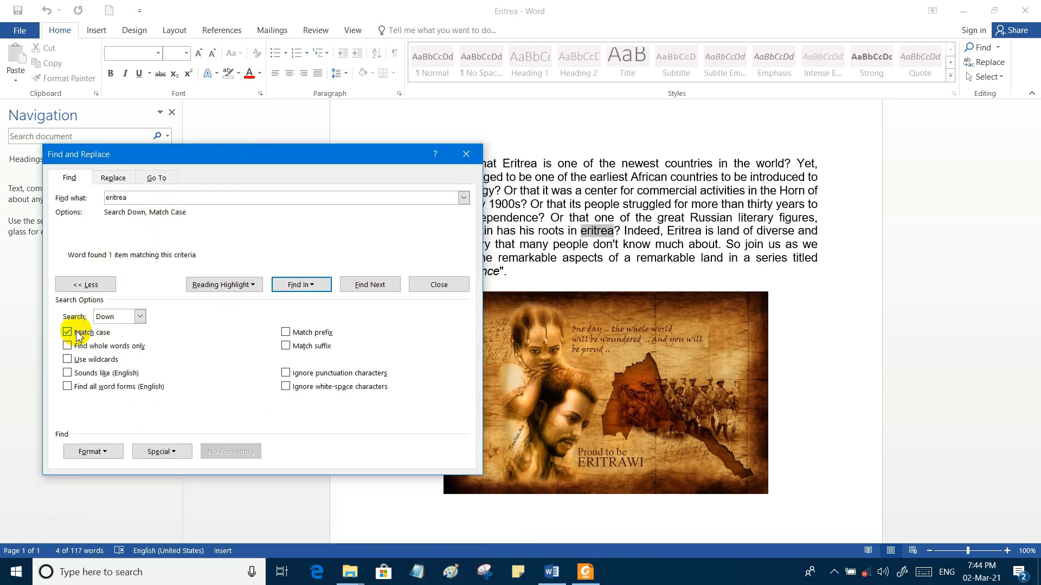
click(71, 334)
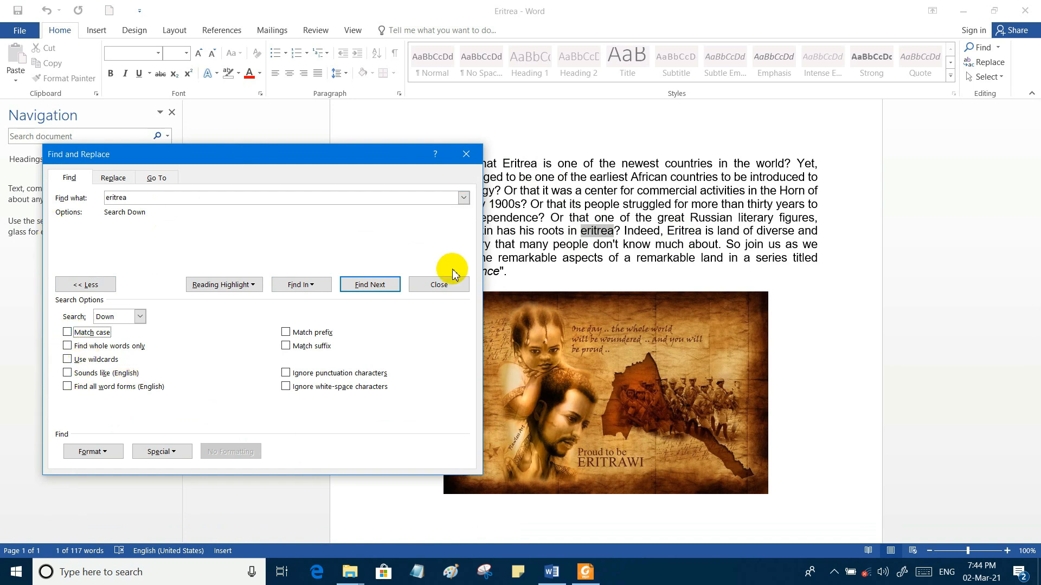
click(377, 289)
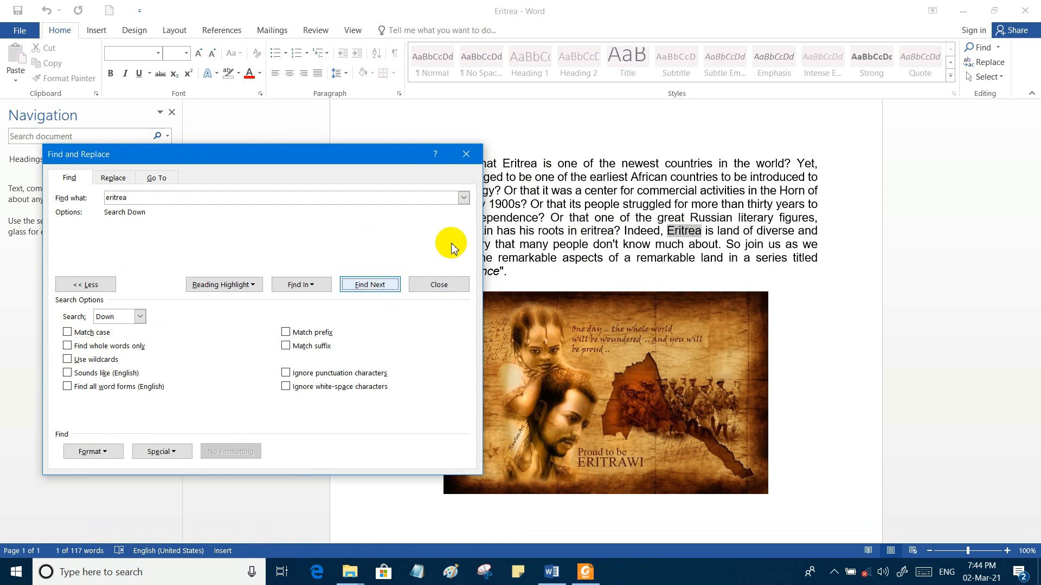
click(364, 287)
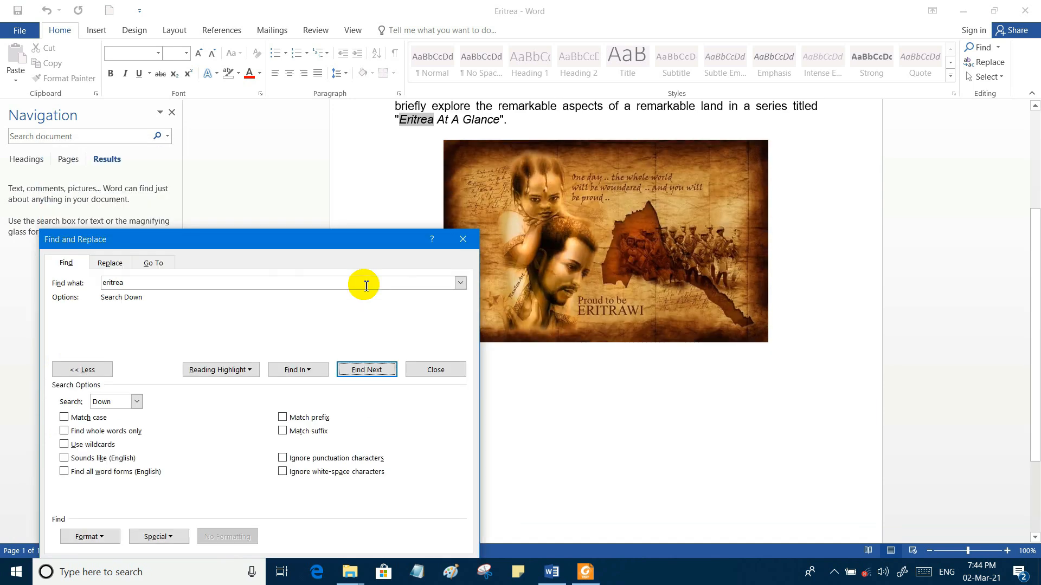
click(366, 370)
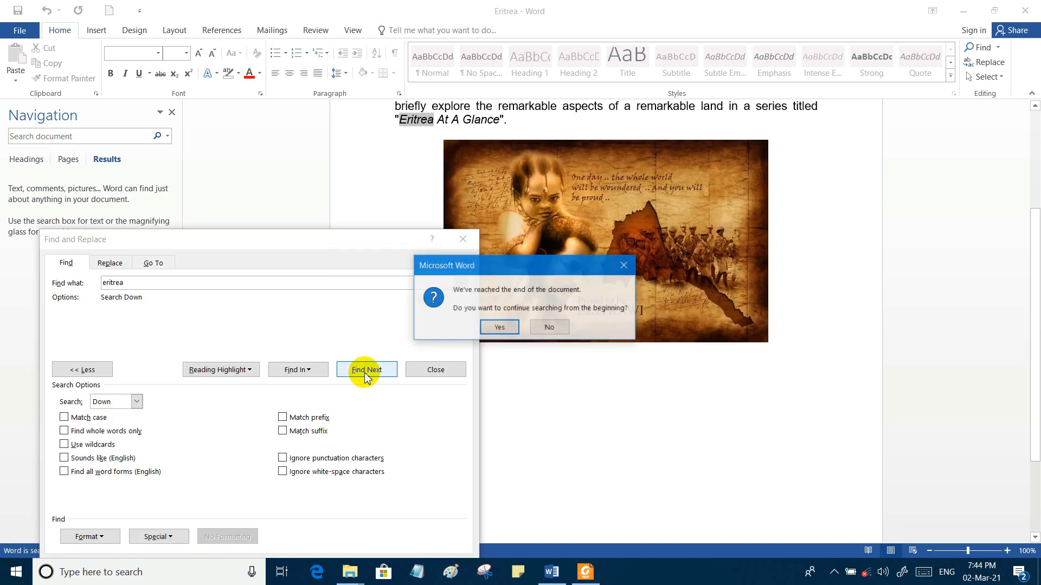
click(506, 328)
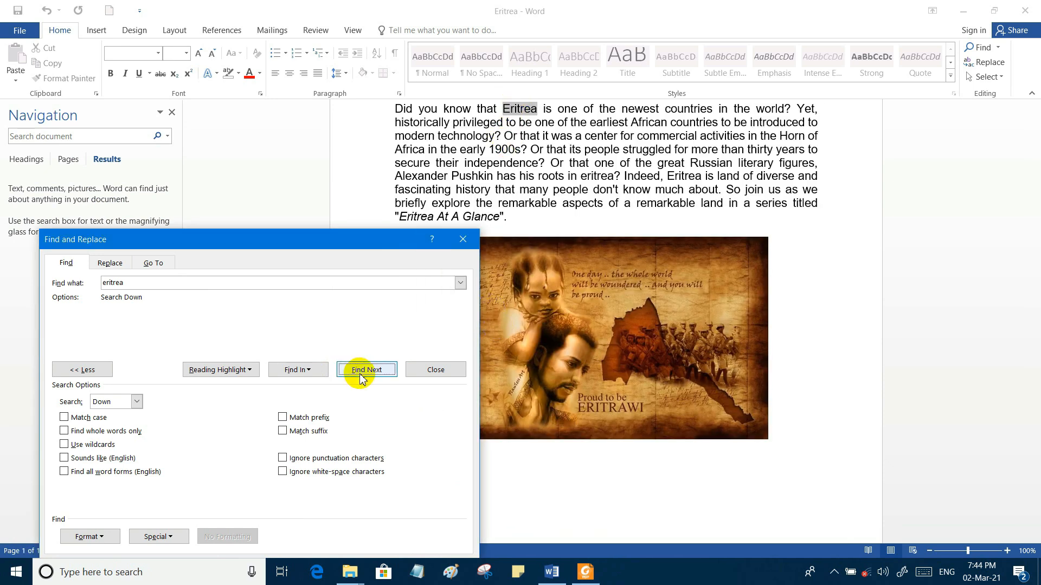
Close the Find and Replace dialog and the Navigation Pane, and deselect the found word in the paragraph
click(437, 370)
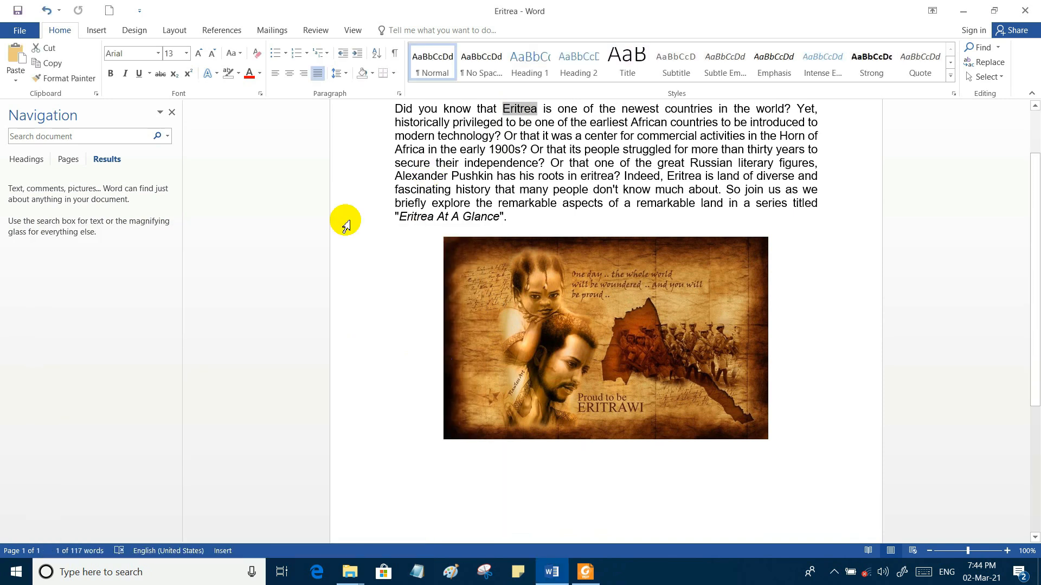
scroll(302, 265, up, 2)
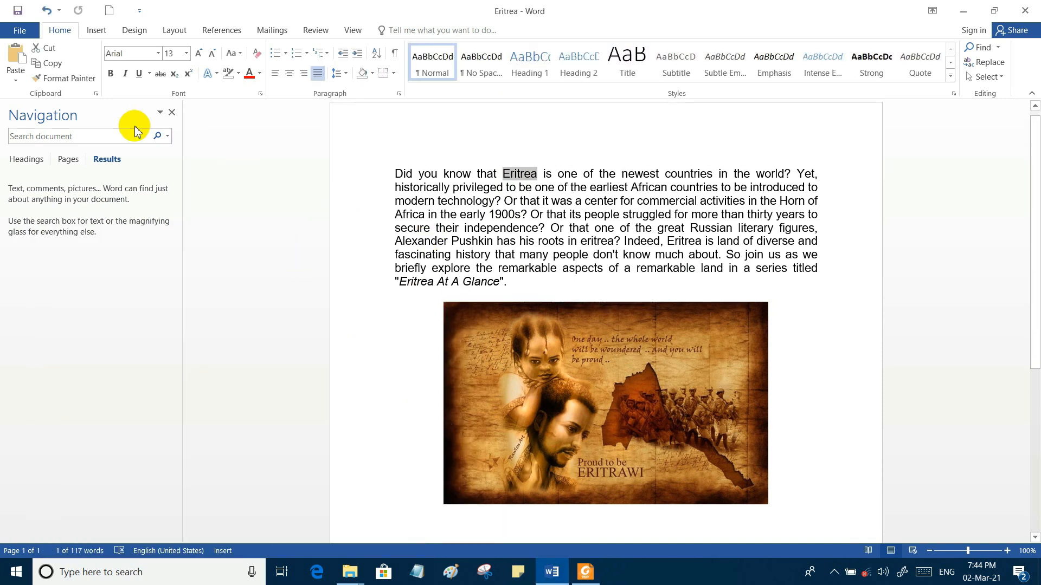
click(172, 113)
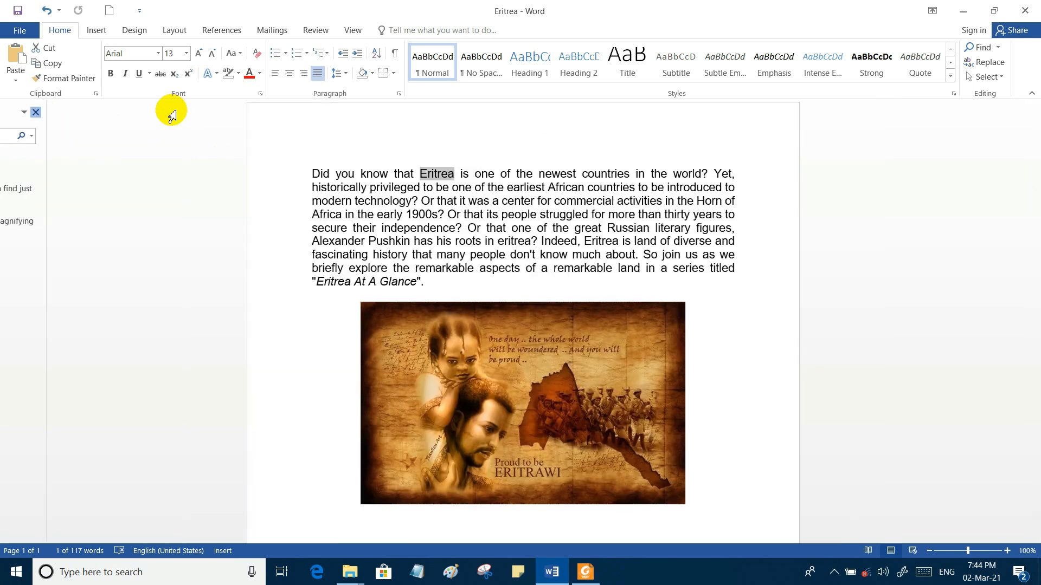
click(474, 241)
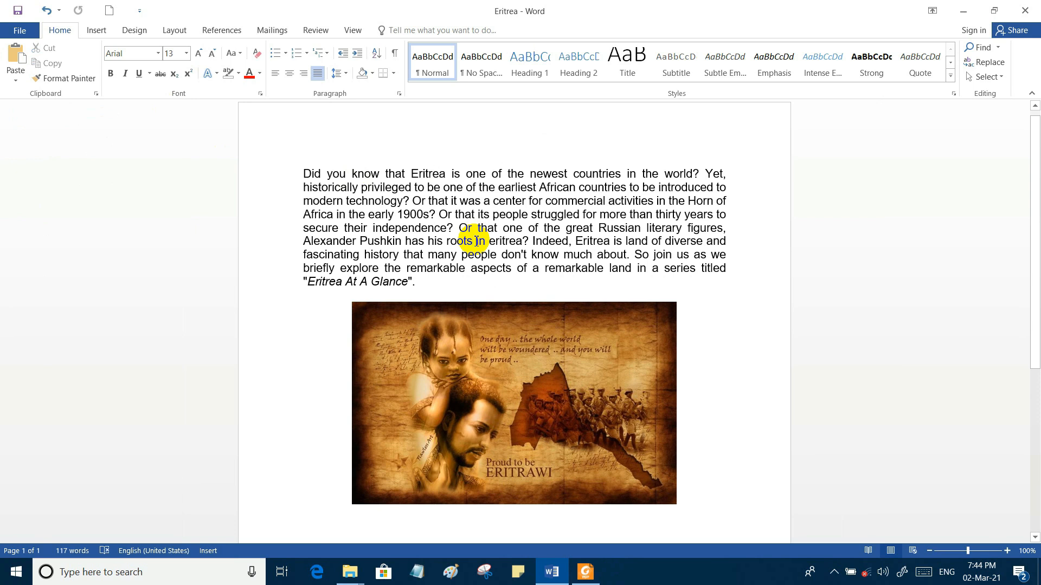